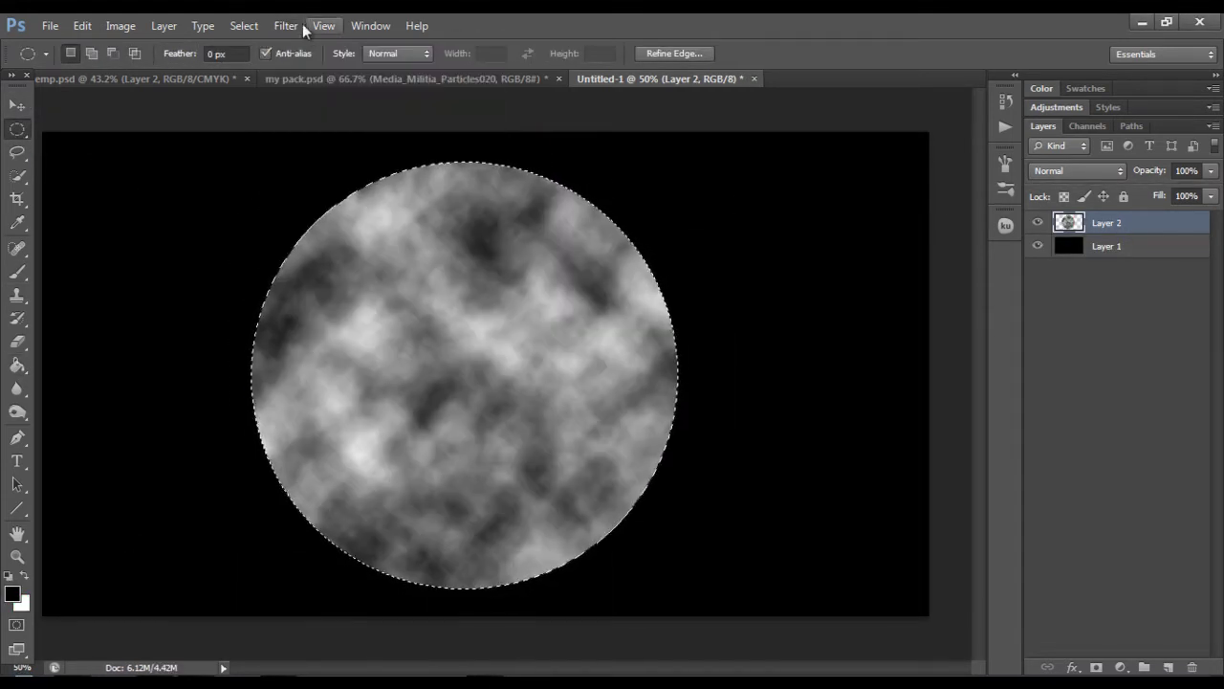
Step: Give the circle a Difference Clouds texture and duplicate the fiery sun layer
key(ctrl+f)
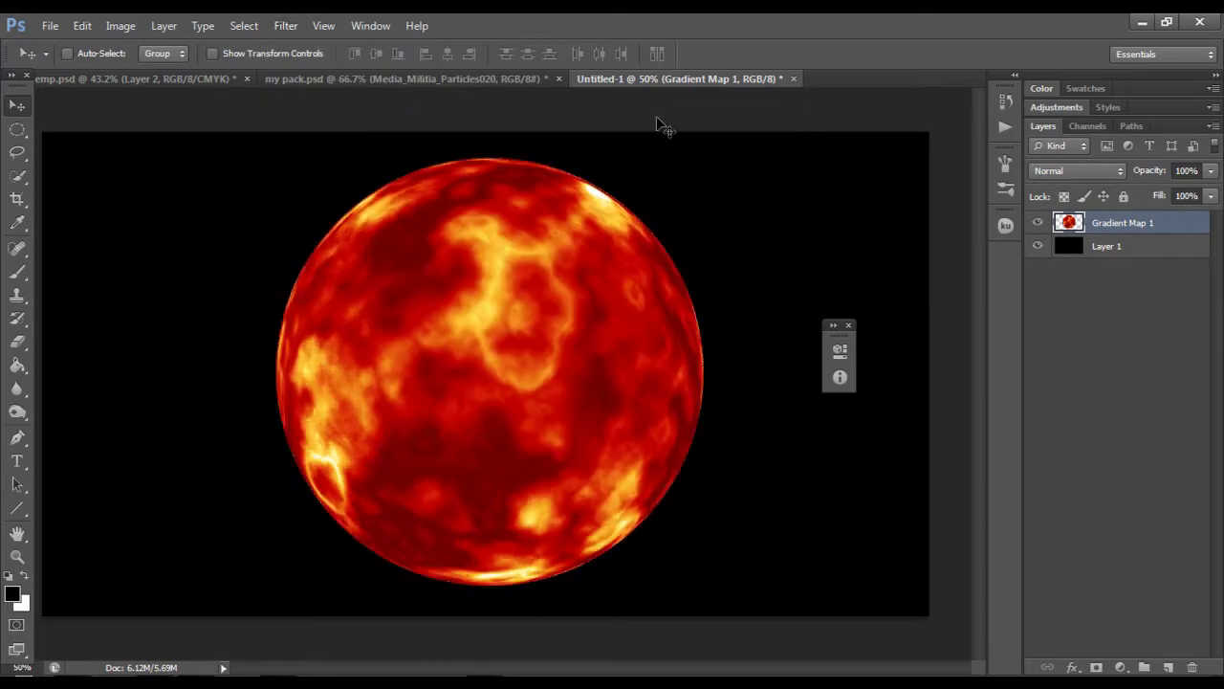
key(ctrl+j)
Step: Apply a 10-pixel Box Blur to the duplicated sun layer
click(286, 26)
click(587, 238)
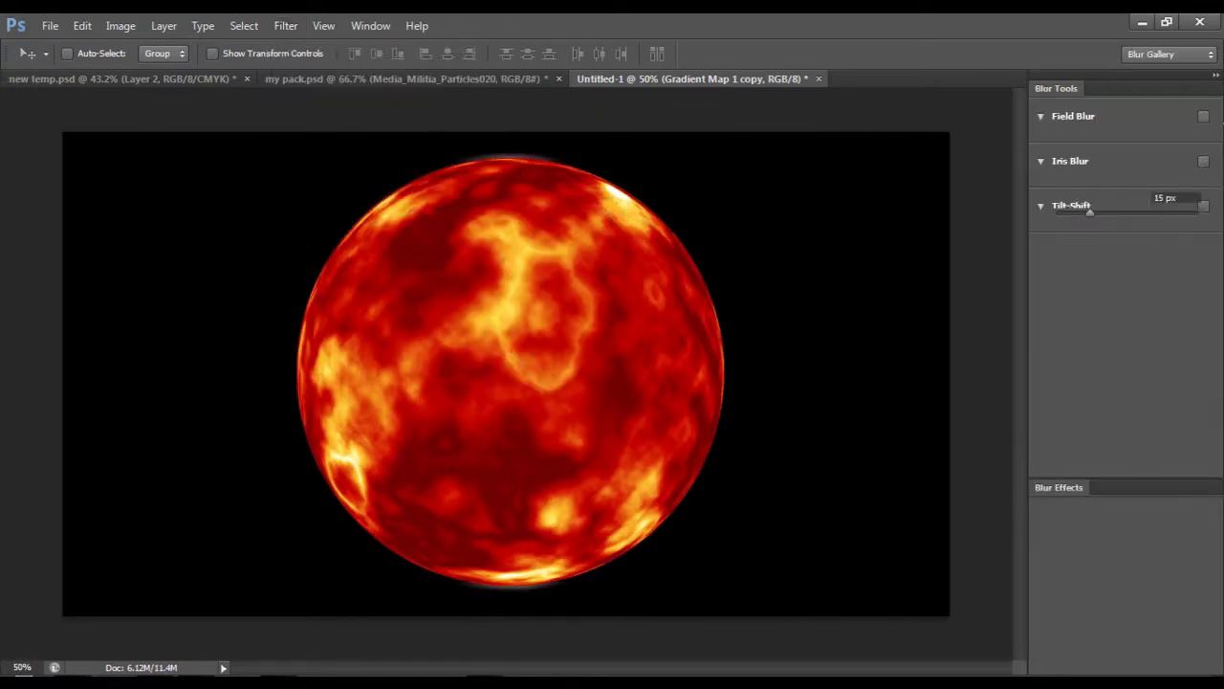
key(Escape)
click(286, 26)
mouse_move(316, 218)
click(567, 317)
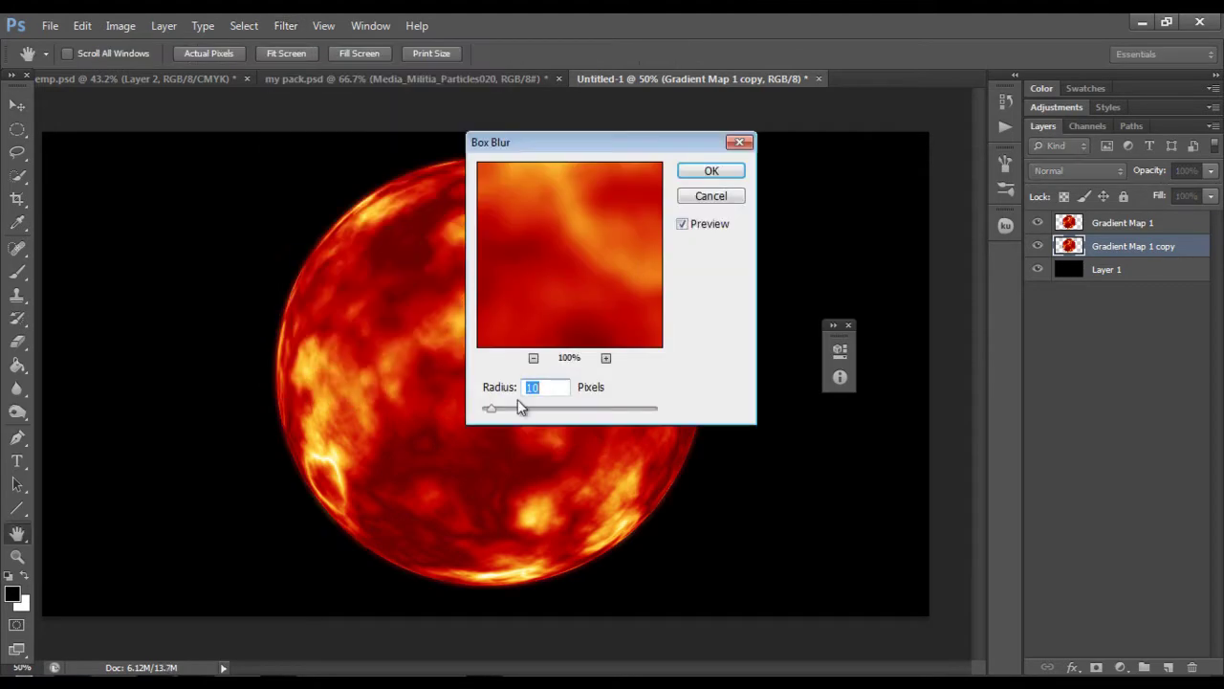
drag(518, 402, 532, 409)
click(705, 172)
key(alt+bracketright)
Step: Add an orange Dissolve Outer Glow to the original Gradient Map 1 sun layer
click(164, 26)
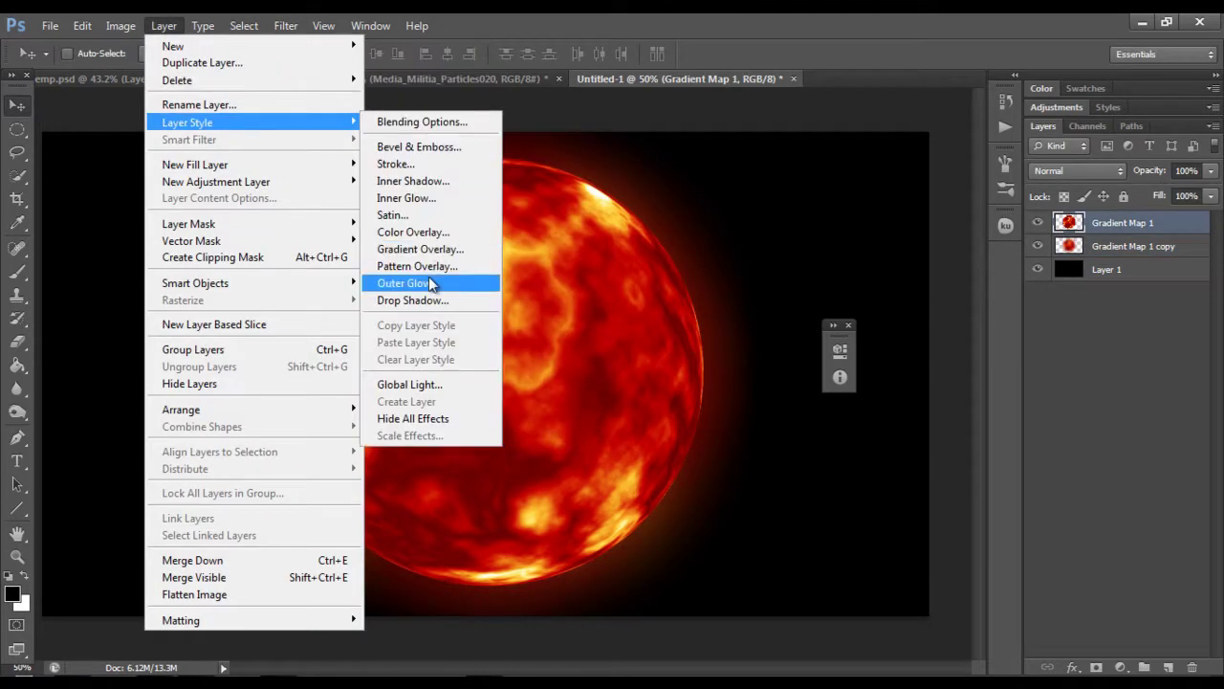
click(430, 281)
click(927, 198)
click(670, 226)
key(Return)
click(1041, 137)
click(958, 168)
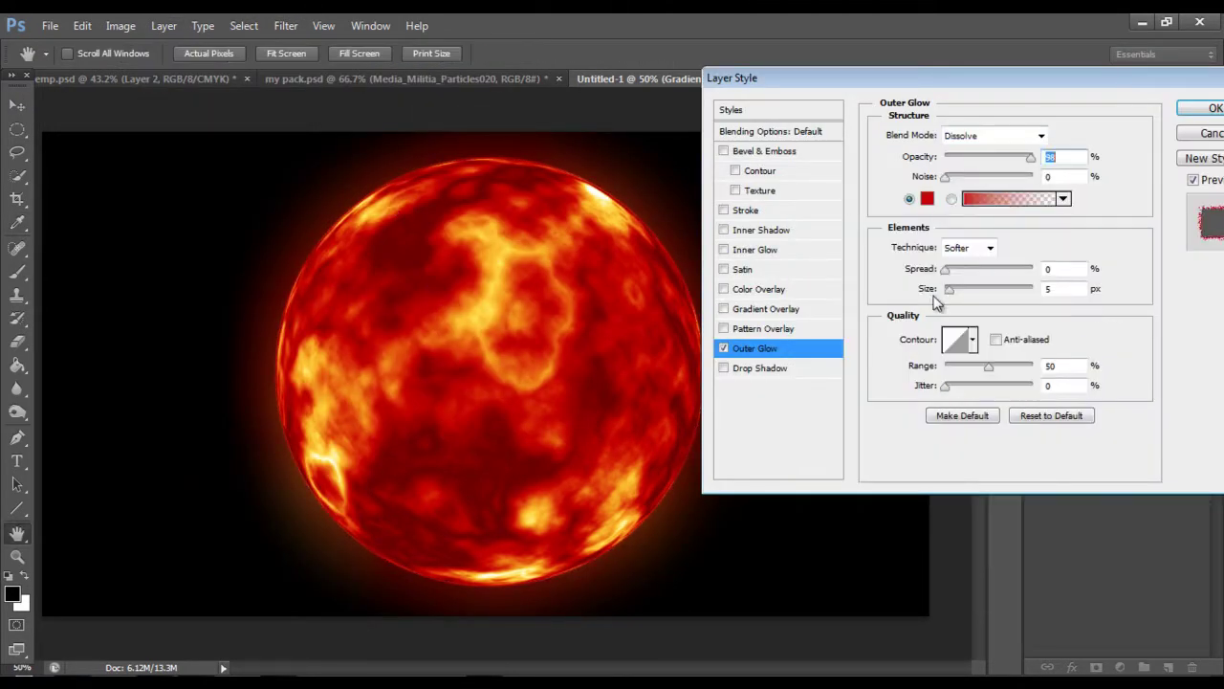
click(927, 198)
click(1195, 233)
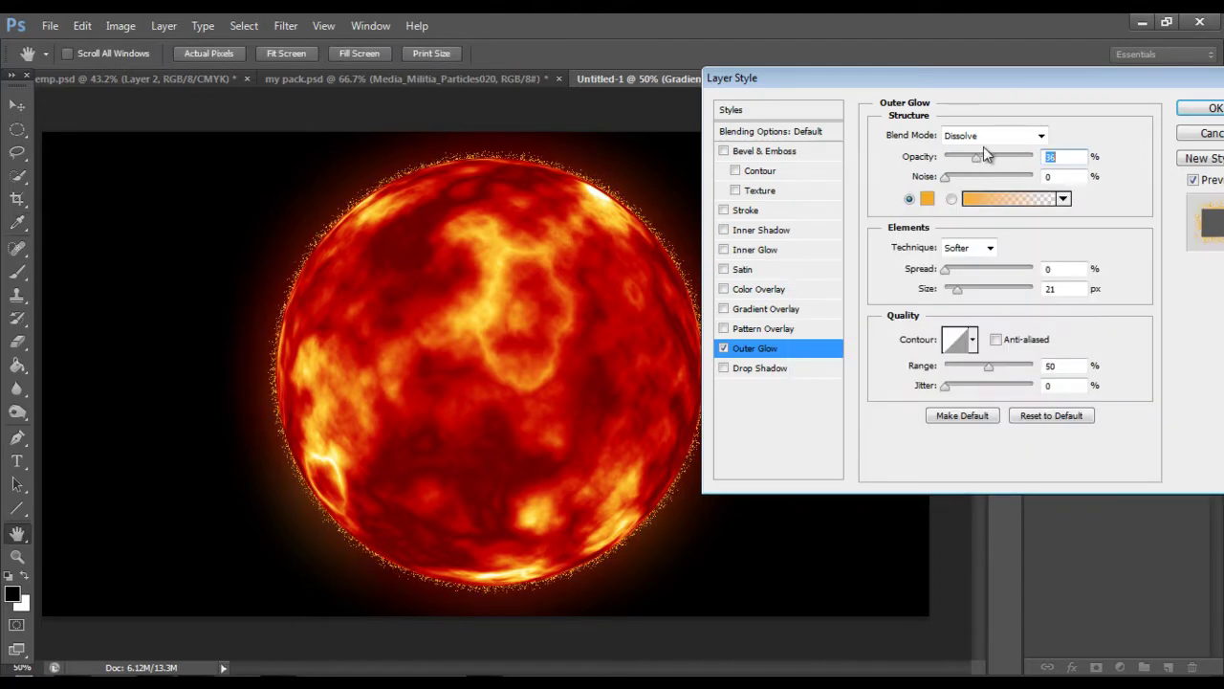
click(927, 198)
click(1202, 200)
click(1214, 107)
right_click(1174, 245)
Step: Split the outer glow into its own layer and Gaussian Blur it to about 1 pixel
right_click(1190, 222)
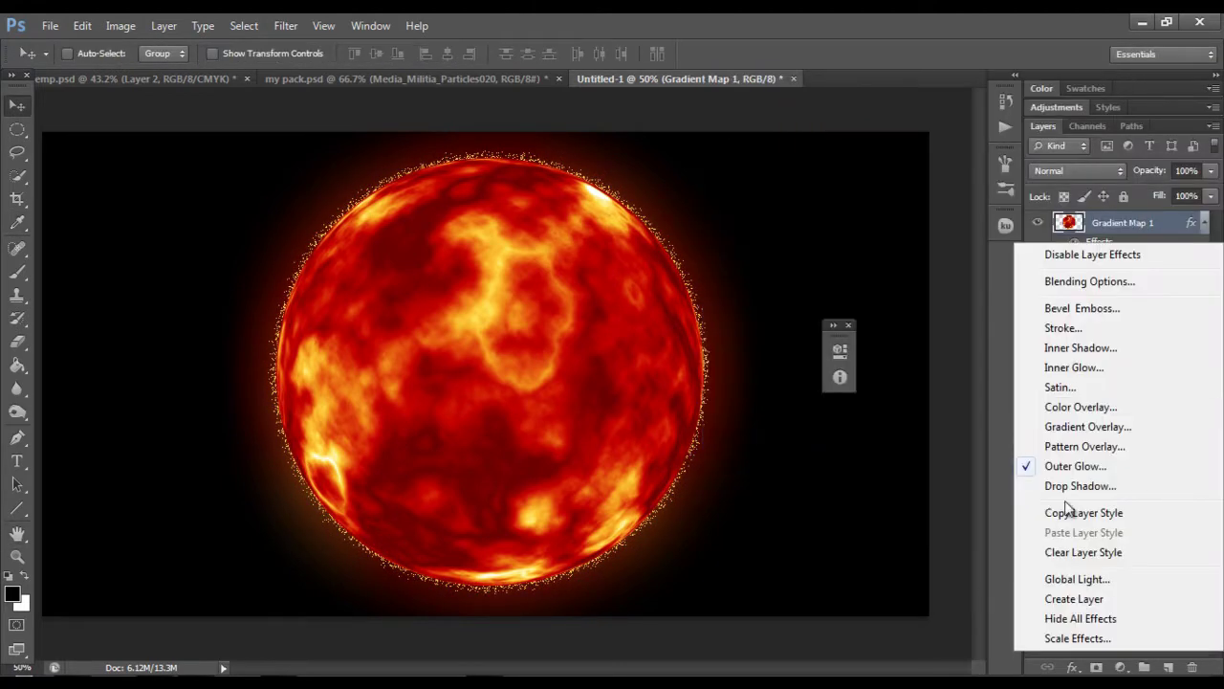
click(1115, 240)
right_click(1115, 240)
click(1073, 599)
click(286, 26)
click(582, 317)
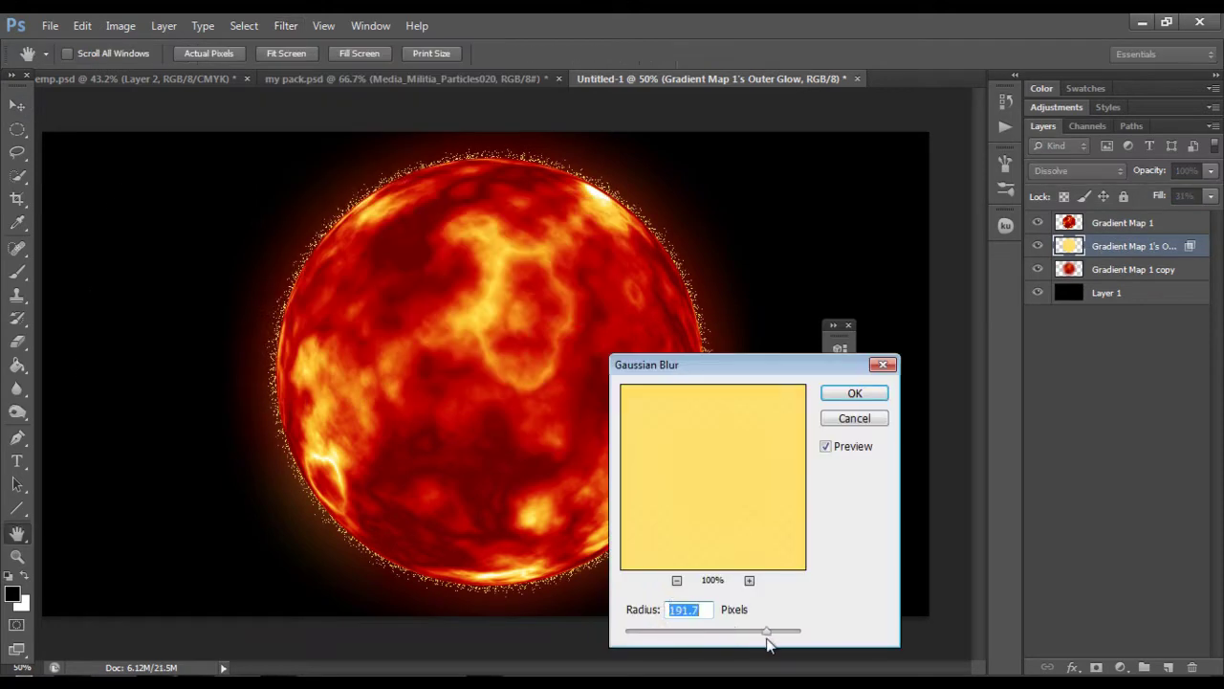
drag(766, 638, 634, 635)
key(Return)
drag(18, 387, 100, 395)
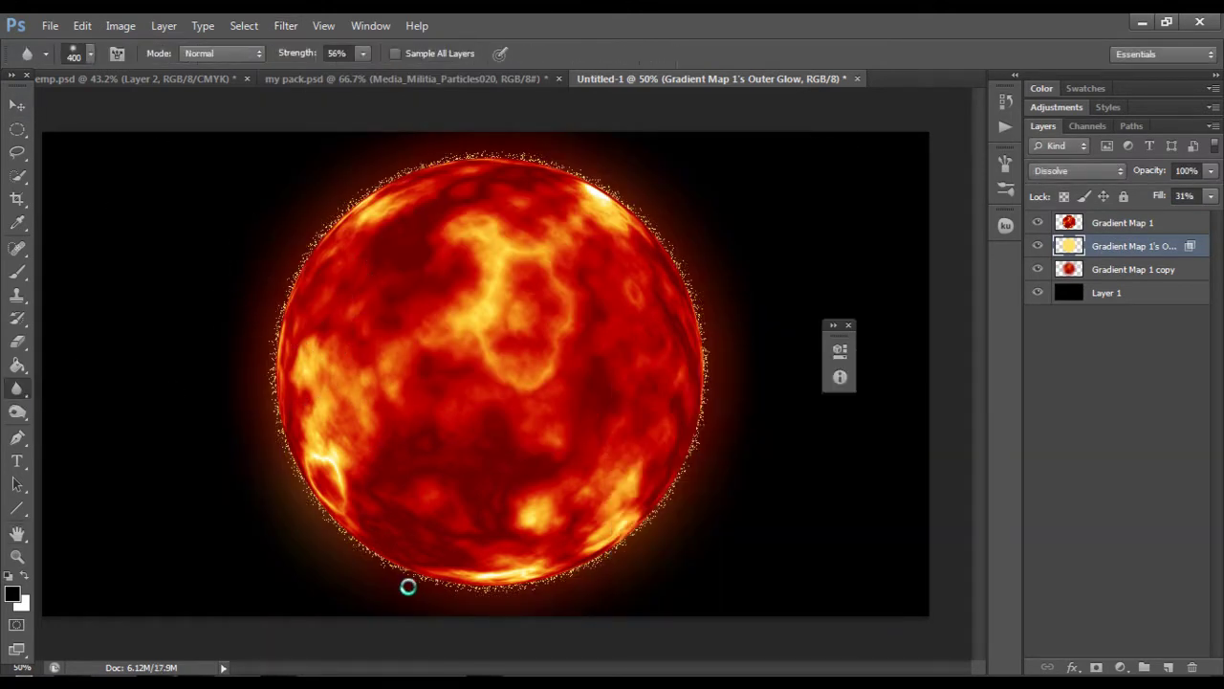
drag(1161, 195, 1127, 195)
Step: Add an Inner Glow to the sun layer
click(164, 25)
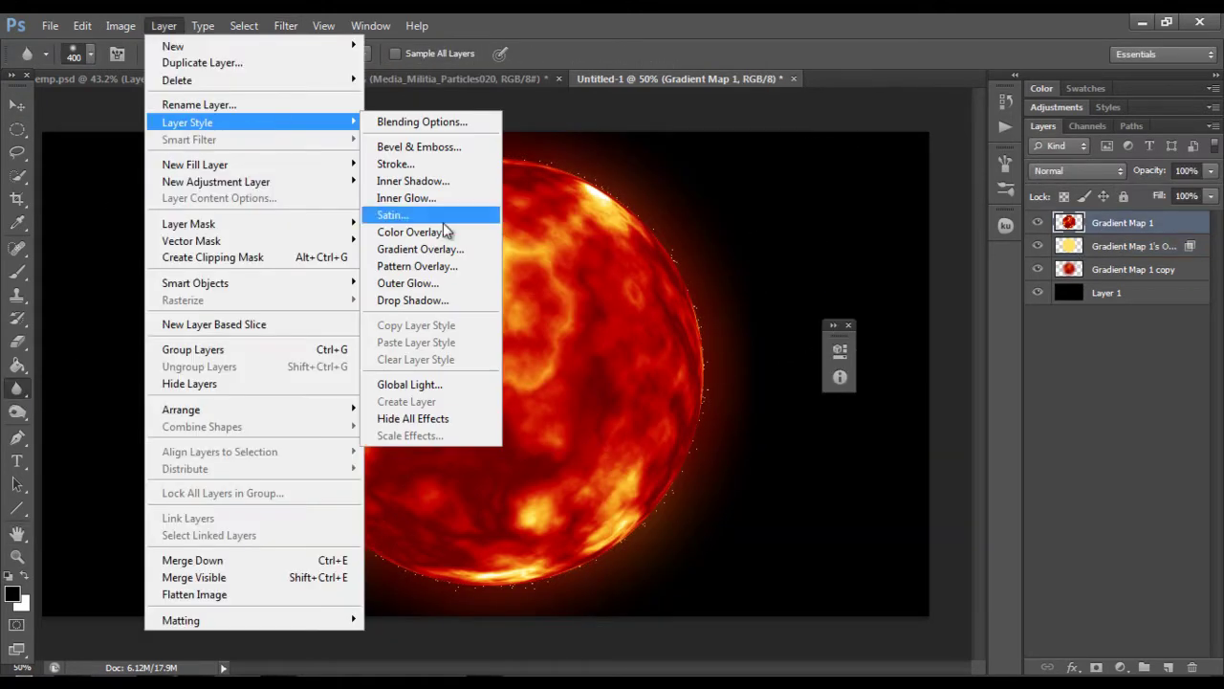
click(421, 208)
click(927, 198)
click(1202, 205)
key(Return)
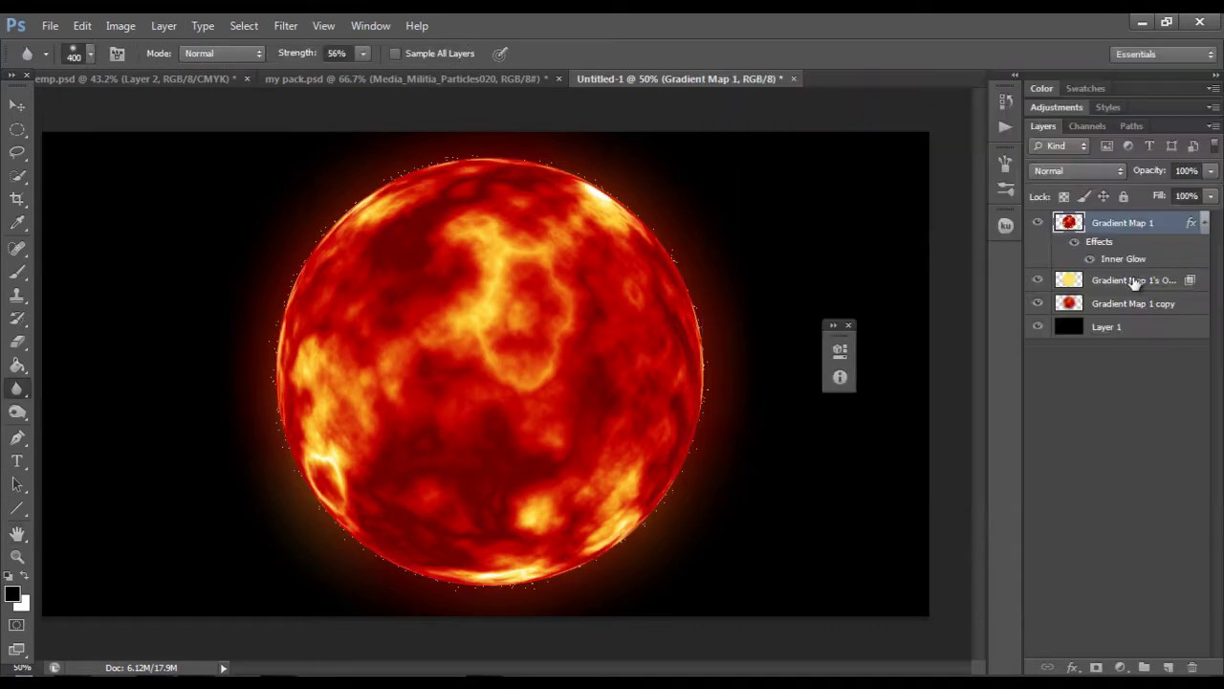
Step: Apply a Radial Blur to the sun copy after trying Smart and Surface Blur
click(285, 26)
click(545, 394)
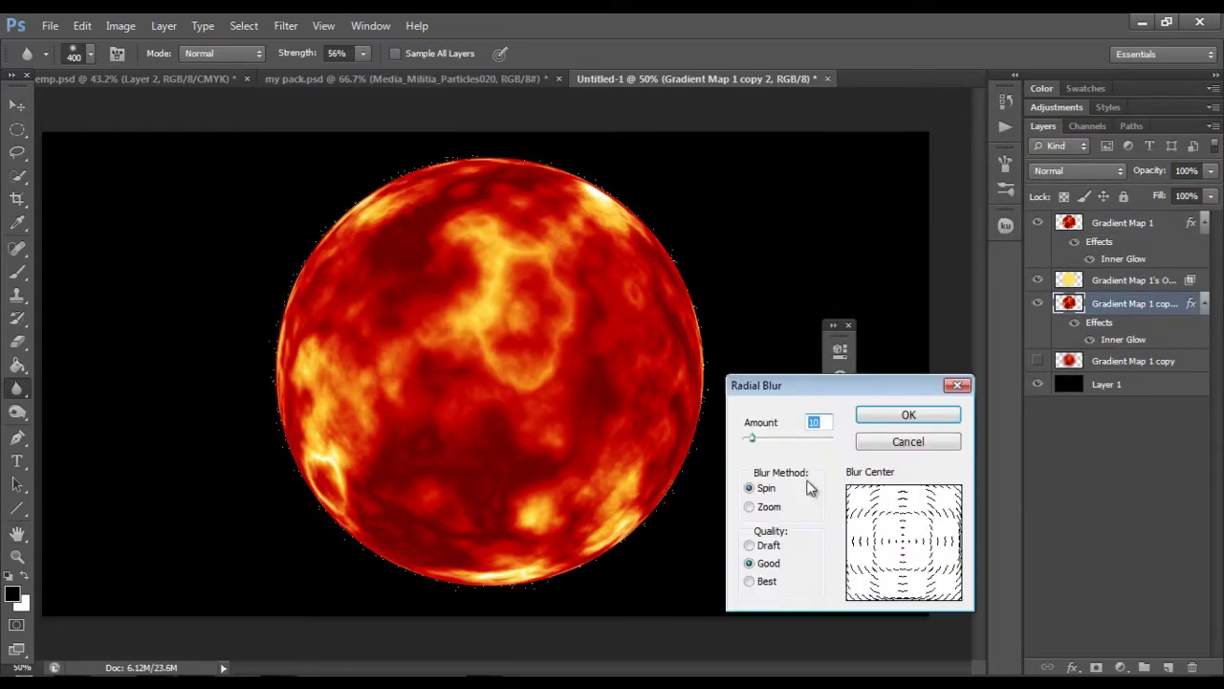
click(907, 414)
click(285, 26)
click(546, 415)
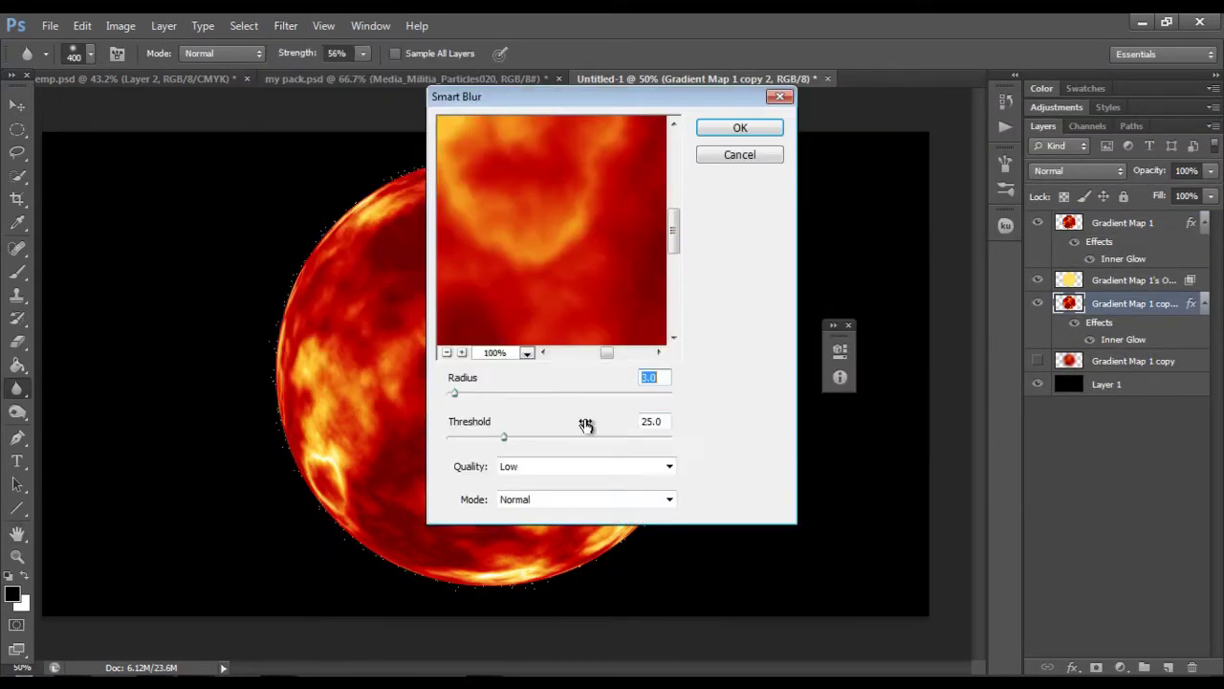
click(738, 125)
click(285, 26)
click(544, 384)
click(904, 414)
click(285, 26)
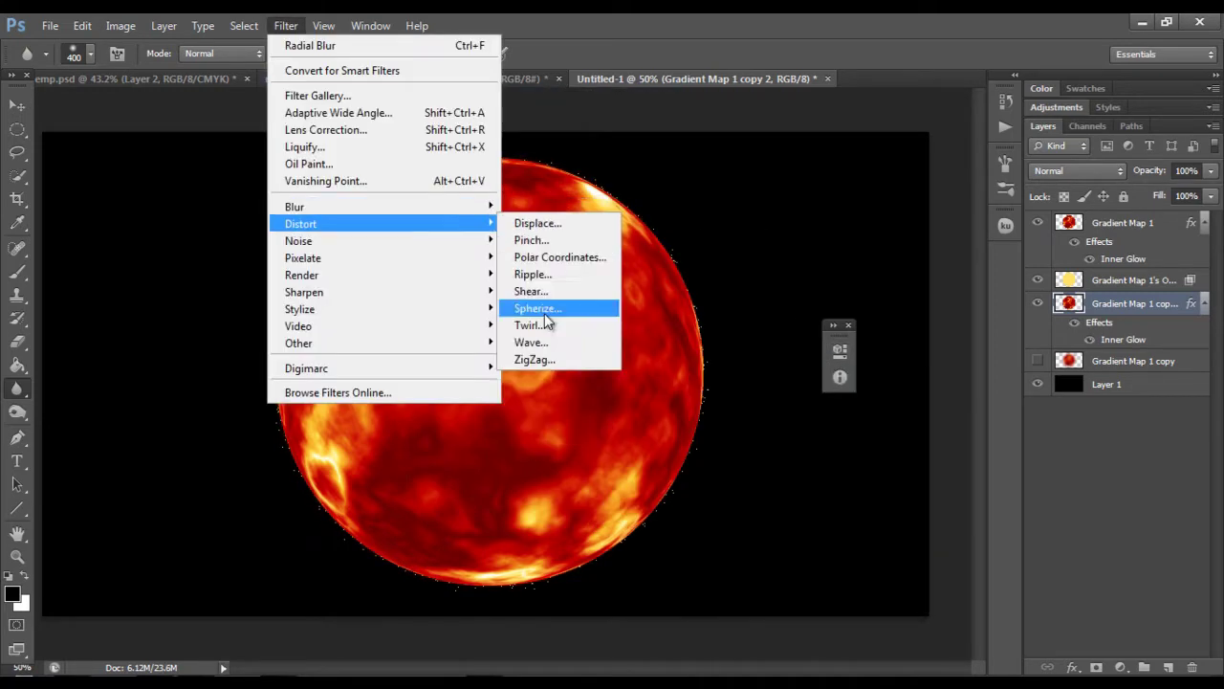
click(565, 435)
click(735, 182)
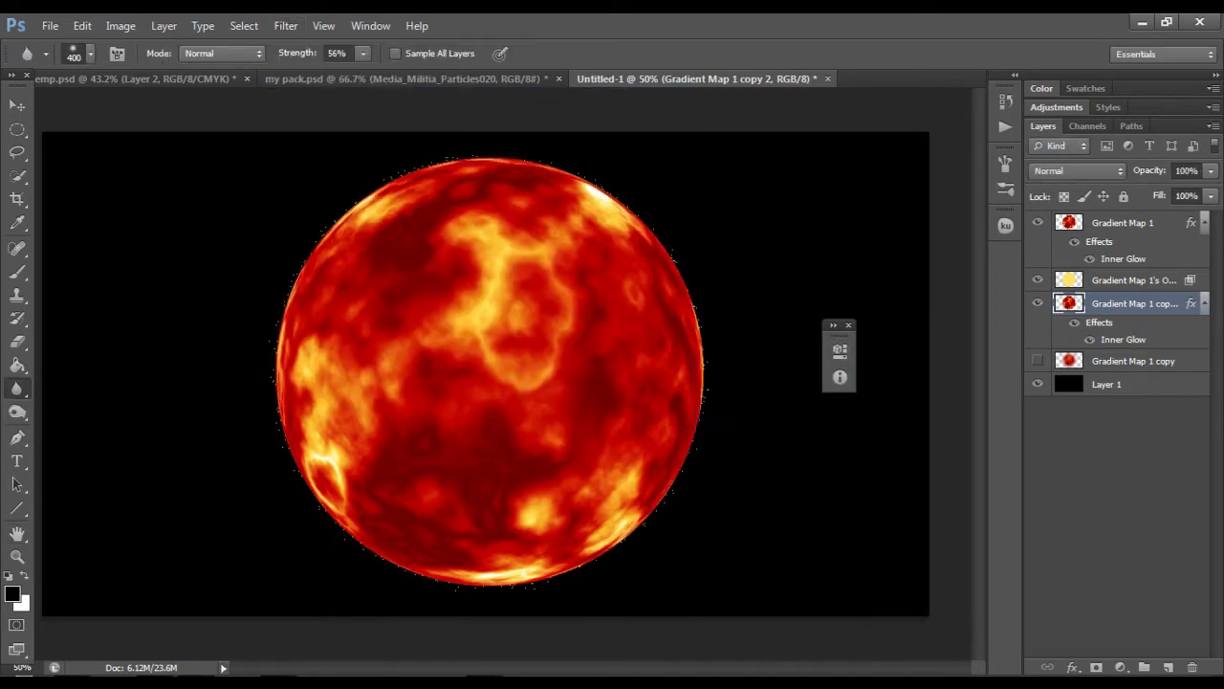
click(285, 26)
click(543, 383)
click(881, 418)
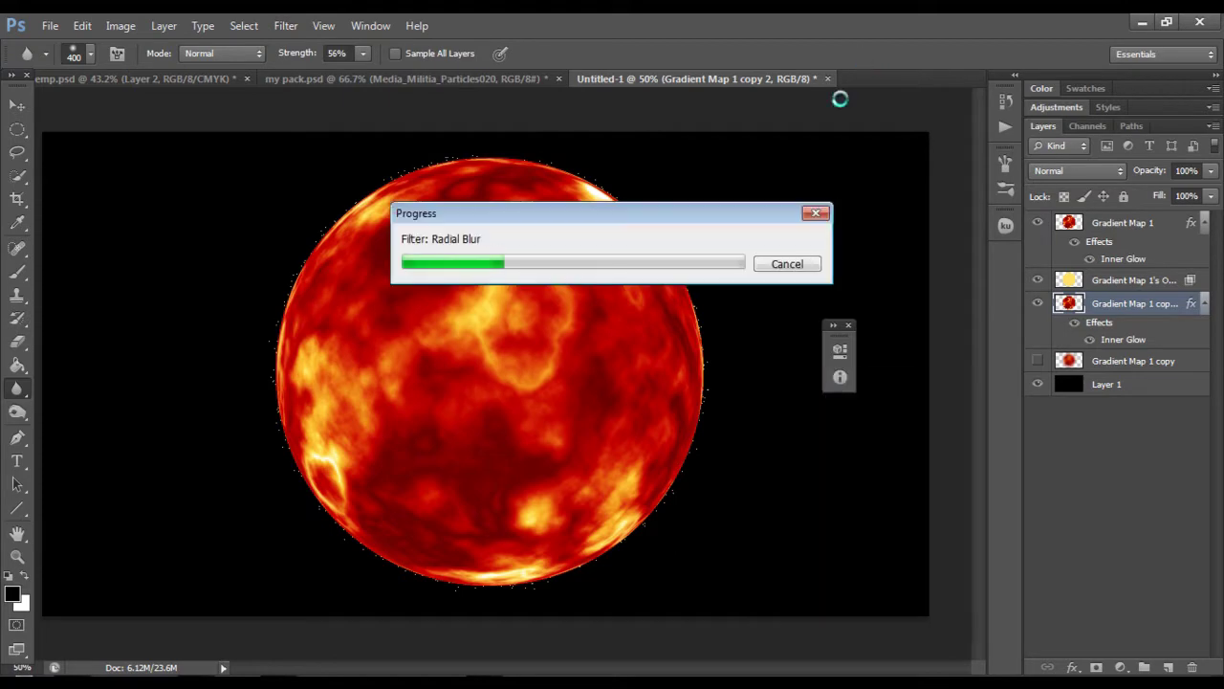
Step: Change the top sun layer's Outer Glow to red with a larger size
click(1129, 222)
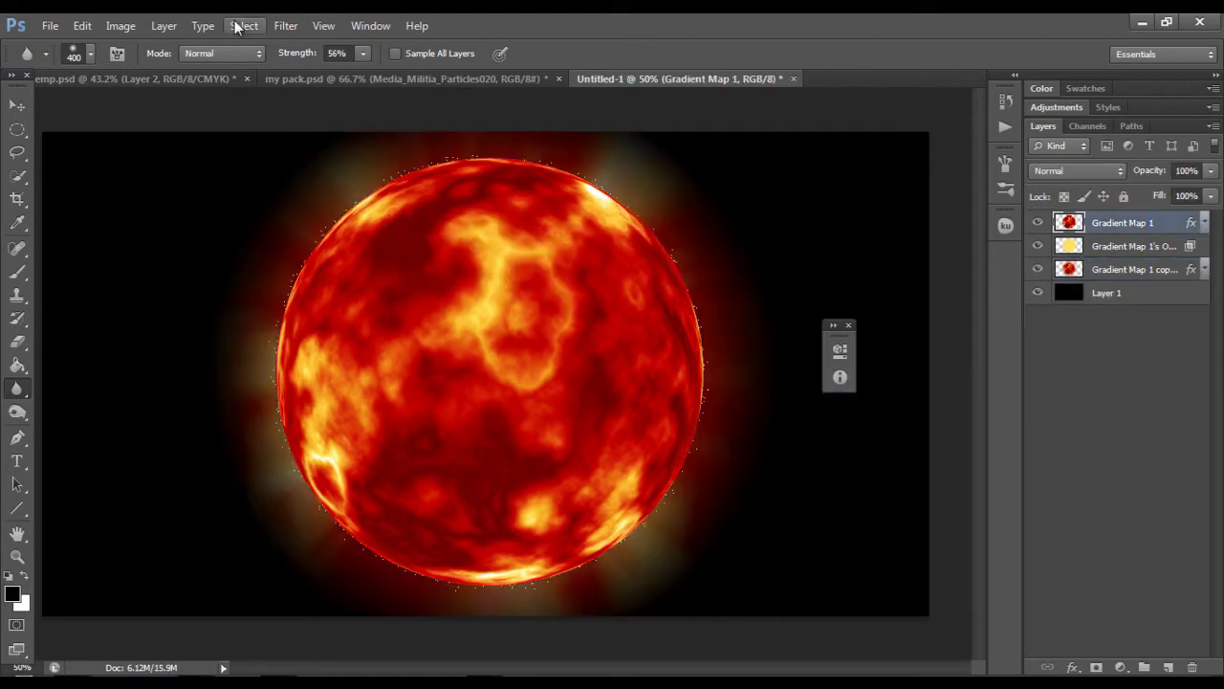
click(164, 26)
click(452, 245)
click(927, 198)
click(1025, 265)
click(1196, 226)
drag(948, 288, 978, 292)
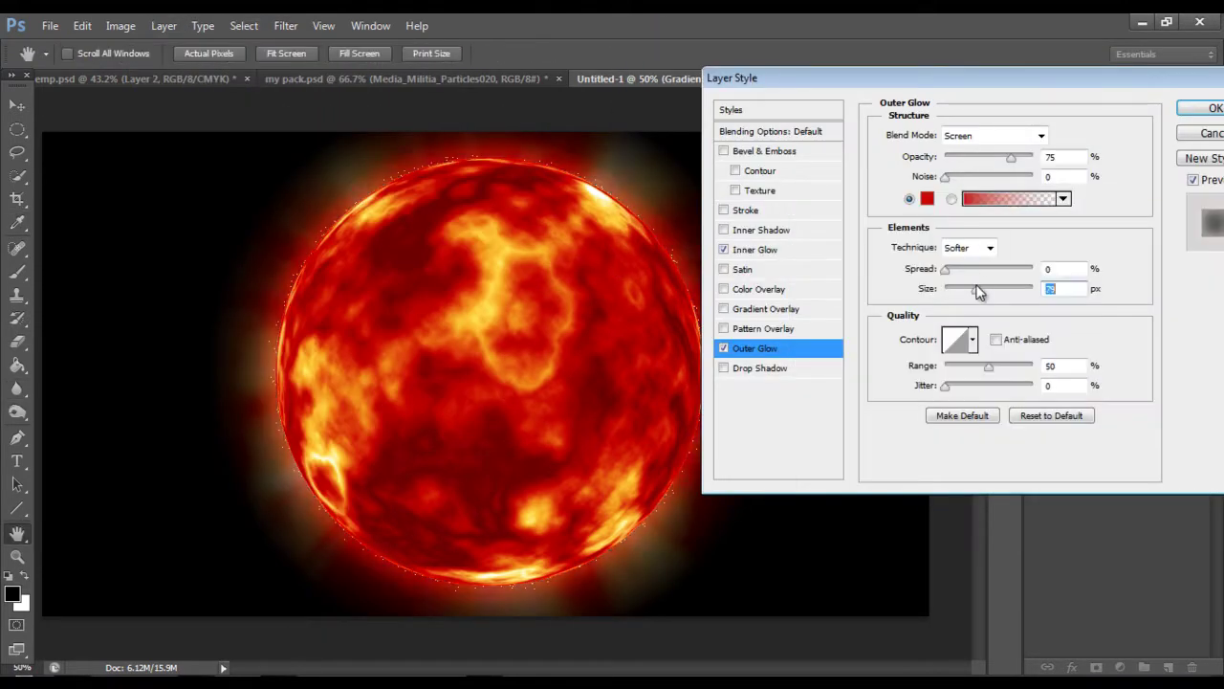
key(Return)
Step: Drag all three sun layers into the temp.psd banner document
click(1128, 268)
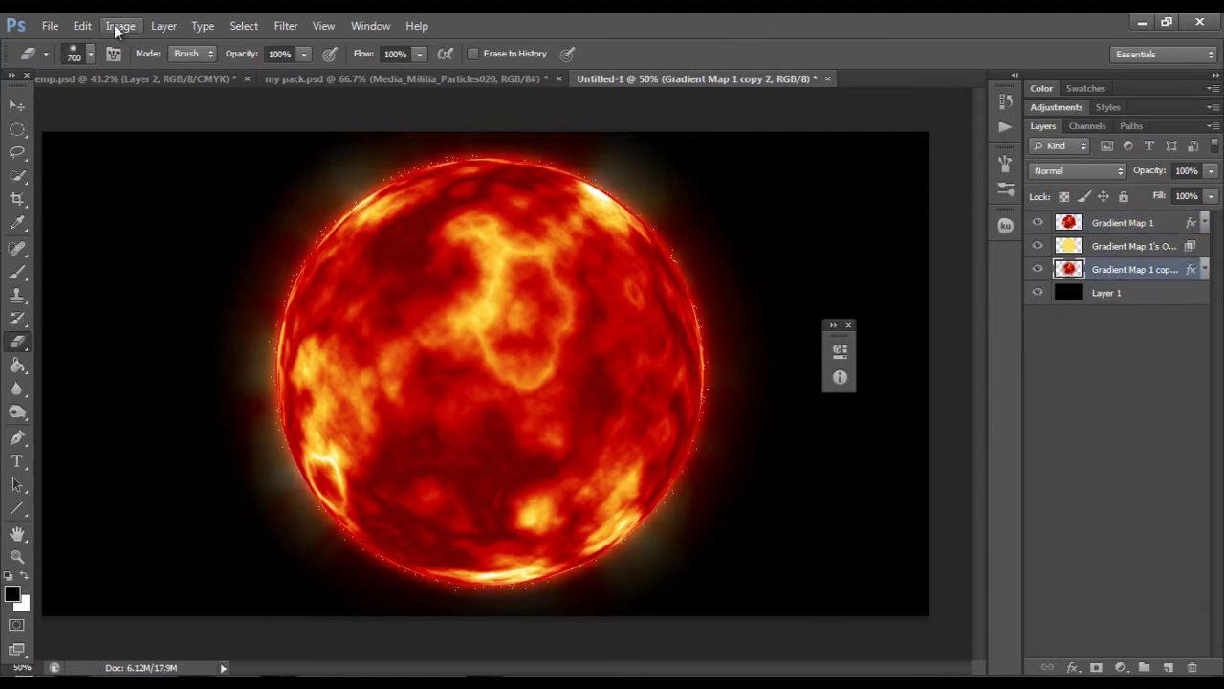
shift+click(1129, 222)
key(v)
mouse_move(422, 338)
mouse_down()
mouse_move(194, 79)
mouse_move(306, 383)
mouse_up()
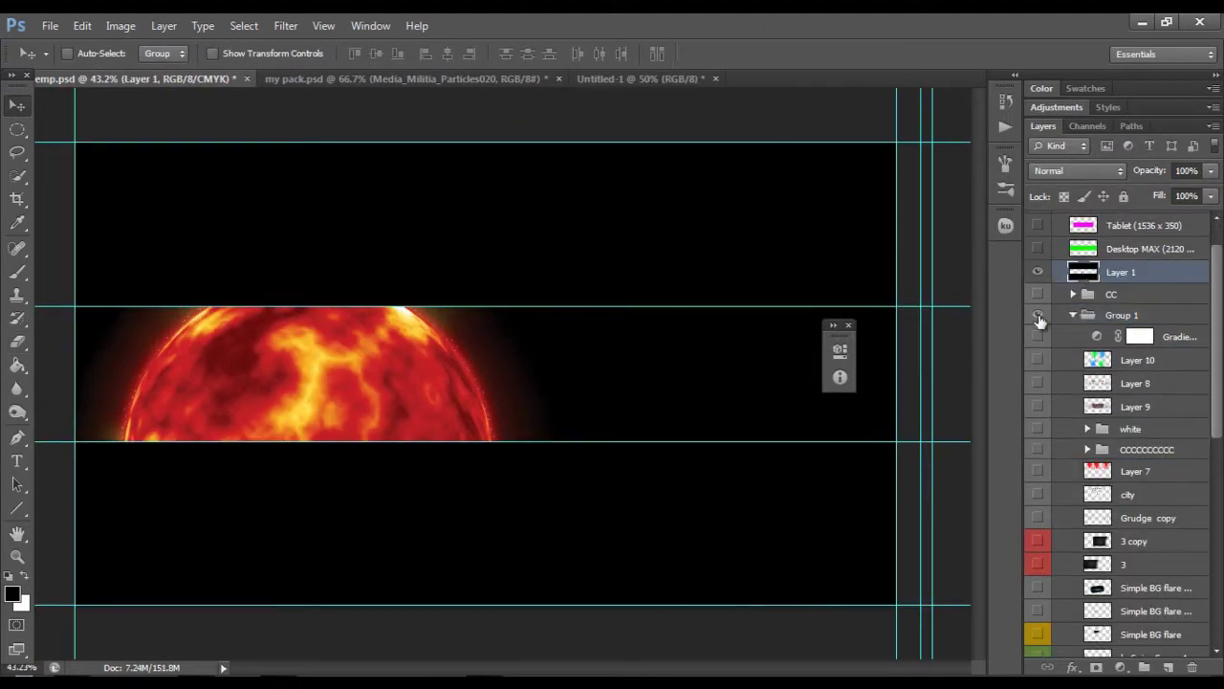
Step: Reorder the layers, merge the sun layers and smudge flames from its rim at 30 px
drag(1121, 313, 1116, 369)
drag(273, 421, 342, 389)
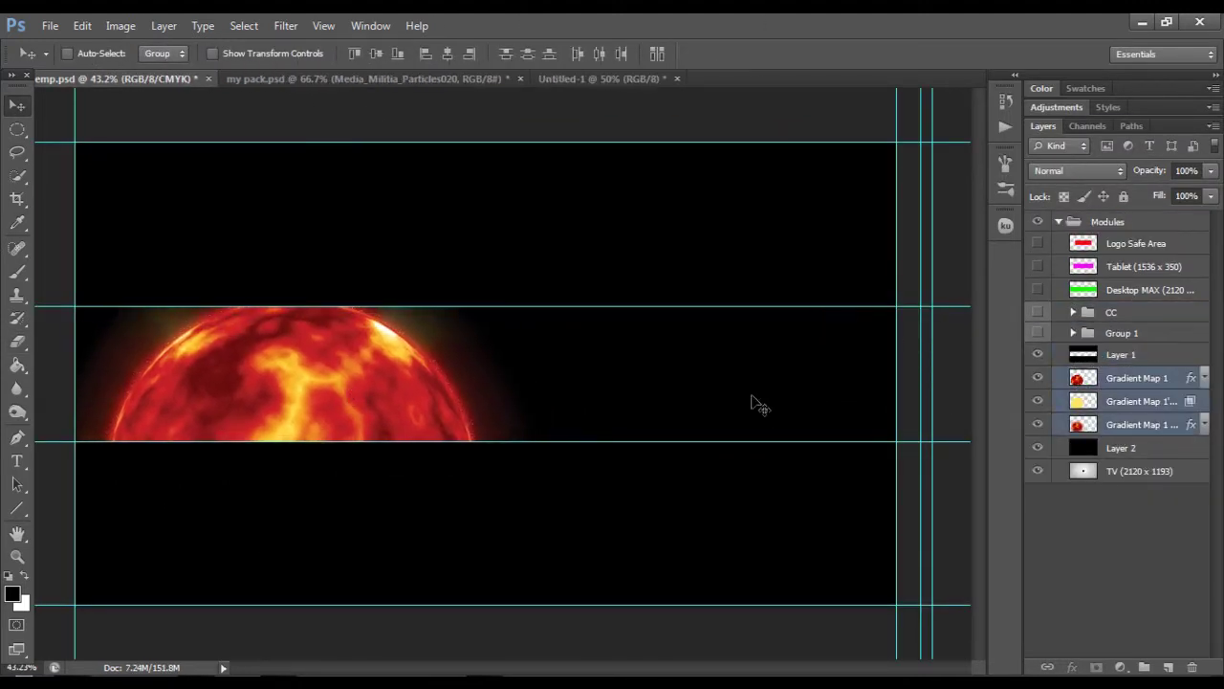
click(17, 411)
key(ctrl+e)
click(83, 53)
text(30)
key(Return)
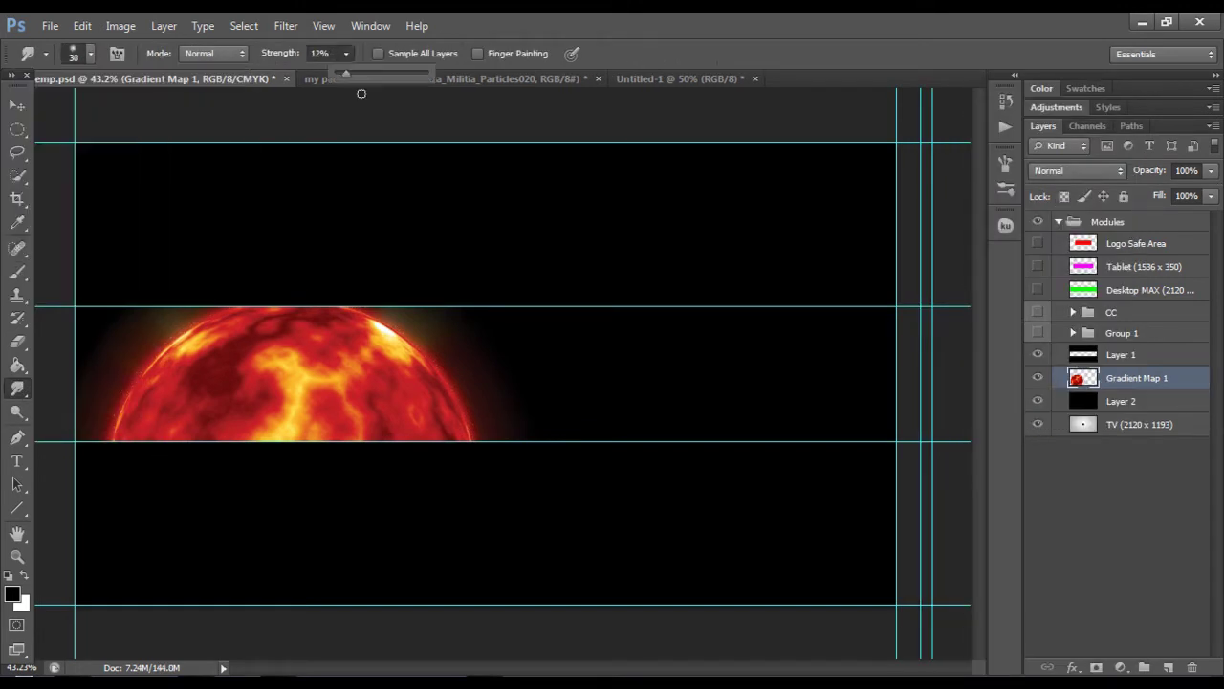
key(0)
alt+scroll(112, 402, up, 3)
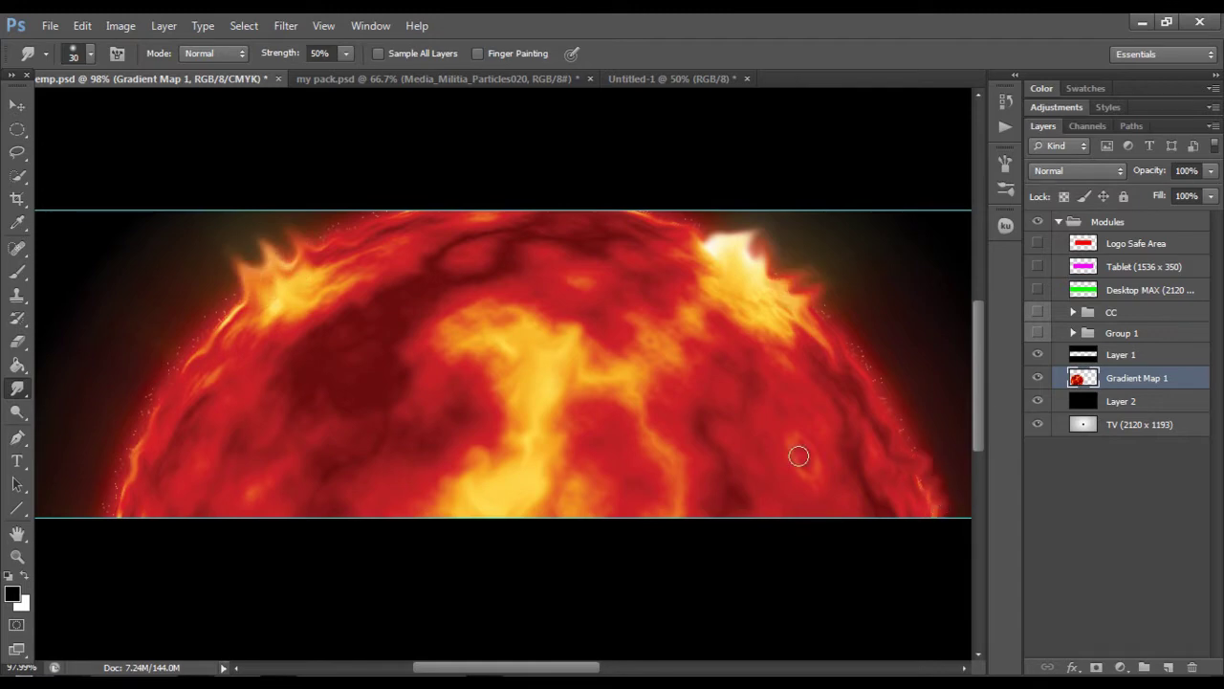
key(ctrl+0)
Step: Add empty Layer 11 and set a 1400-pixel brush
click(1168, 666)
click(17, 271)
click(81, 265)
click(74, 53)
Step: Paint a soft 1600-pixel glow over the sun and fade that layer to 10% opacity
key(Return)
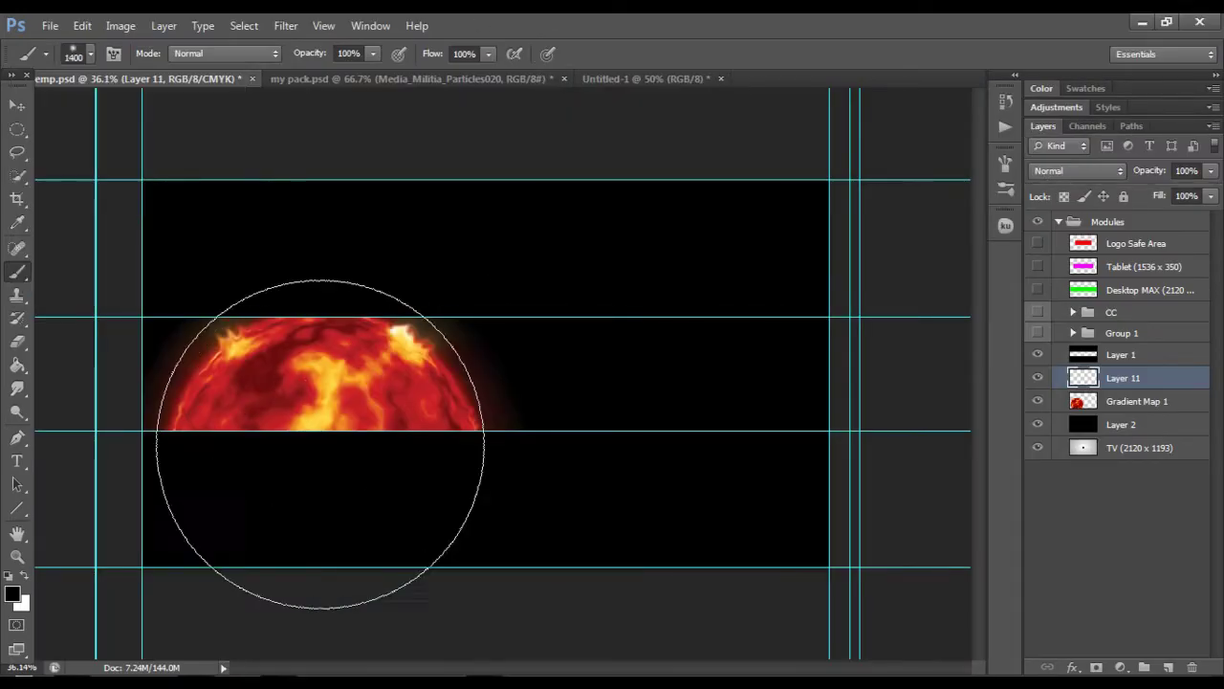
key(bracketright)
key(bracketright)
click(355, 438)
key(shift+alt+f)
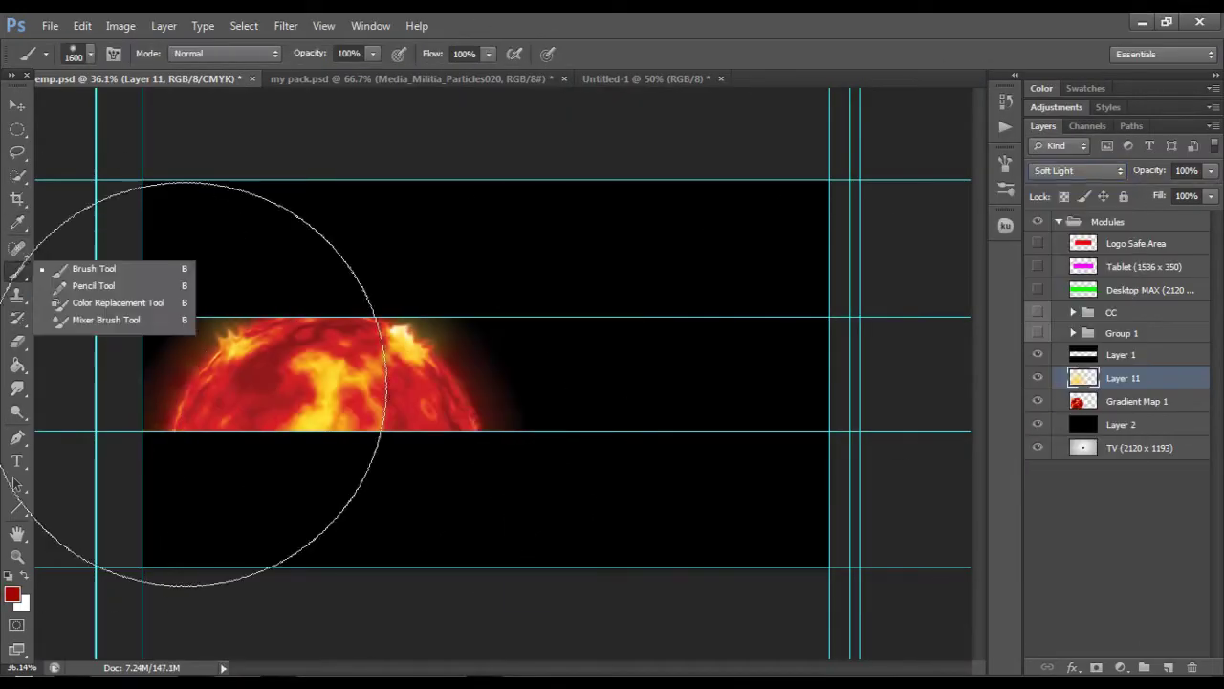
drag(1211, 170, 1129, 194)
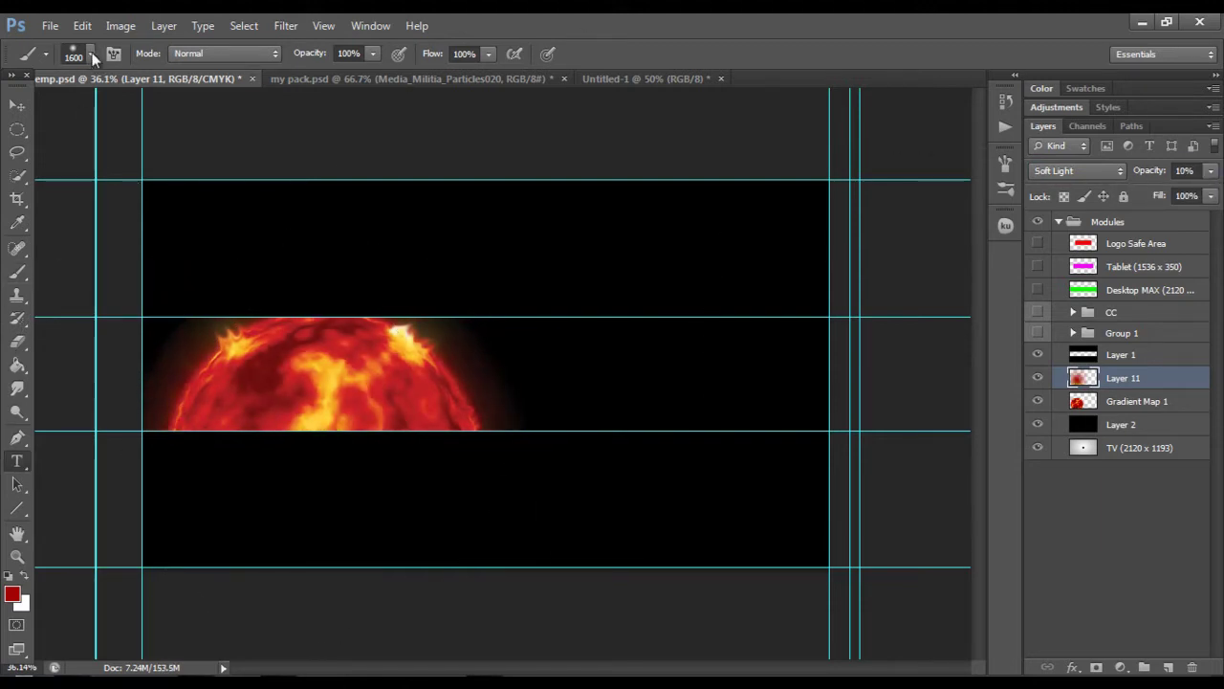
Step: Type the ERA SONNY title in BankGothic Md BT at 60 pt beside the sun
click(587, 359)
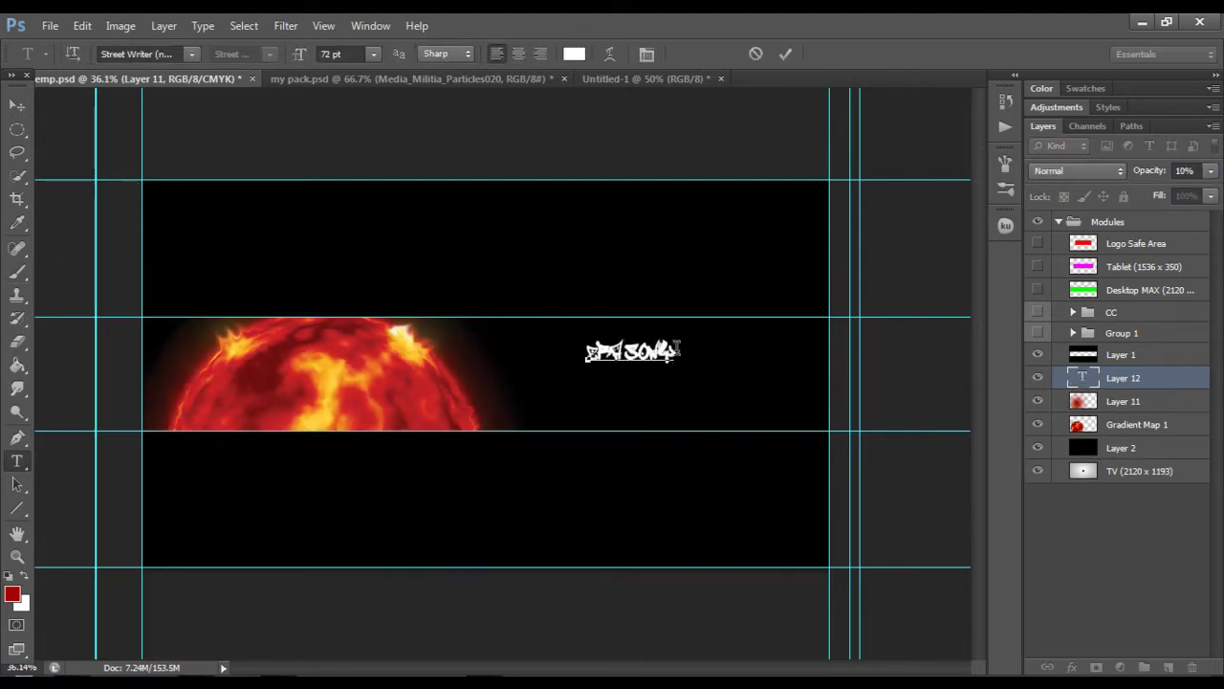
click(191, 53)
click(153, 150)
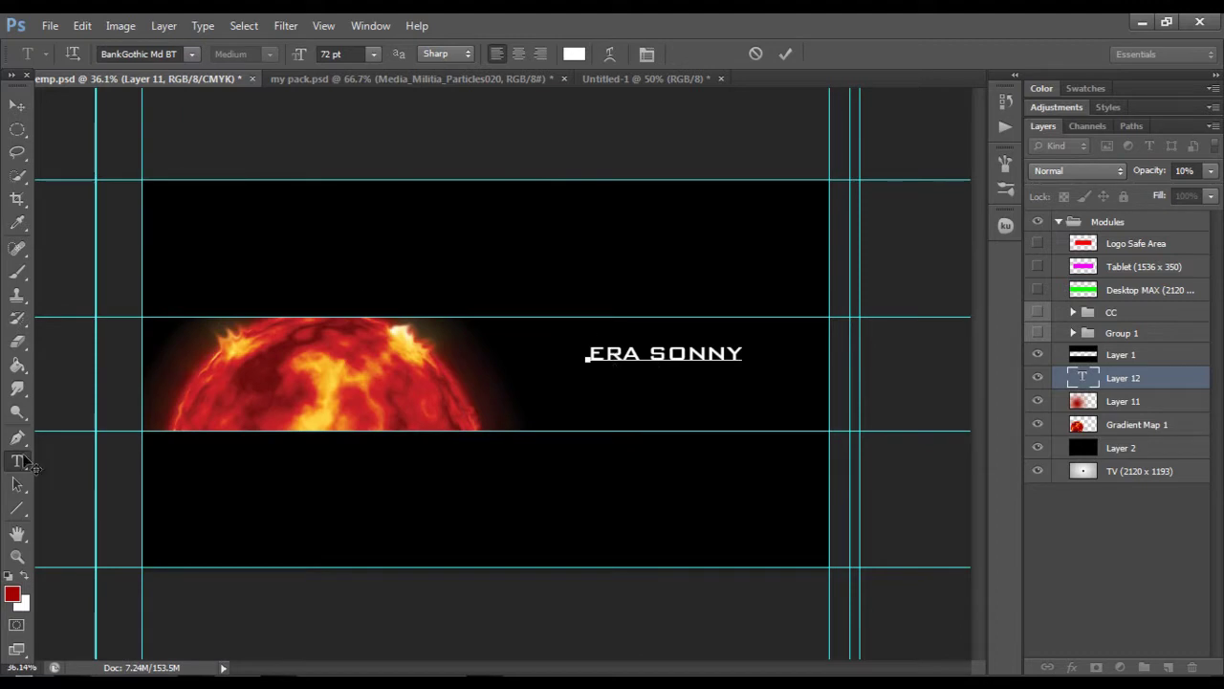
click(373, 54)
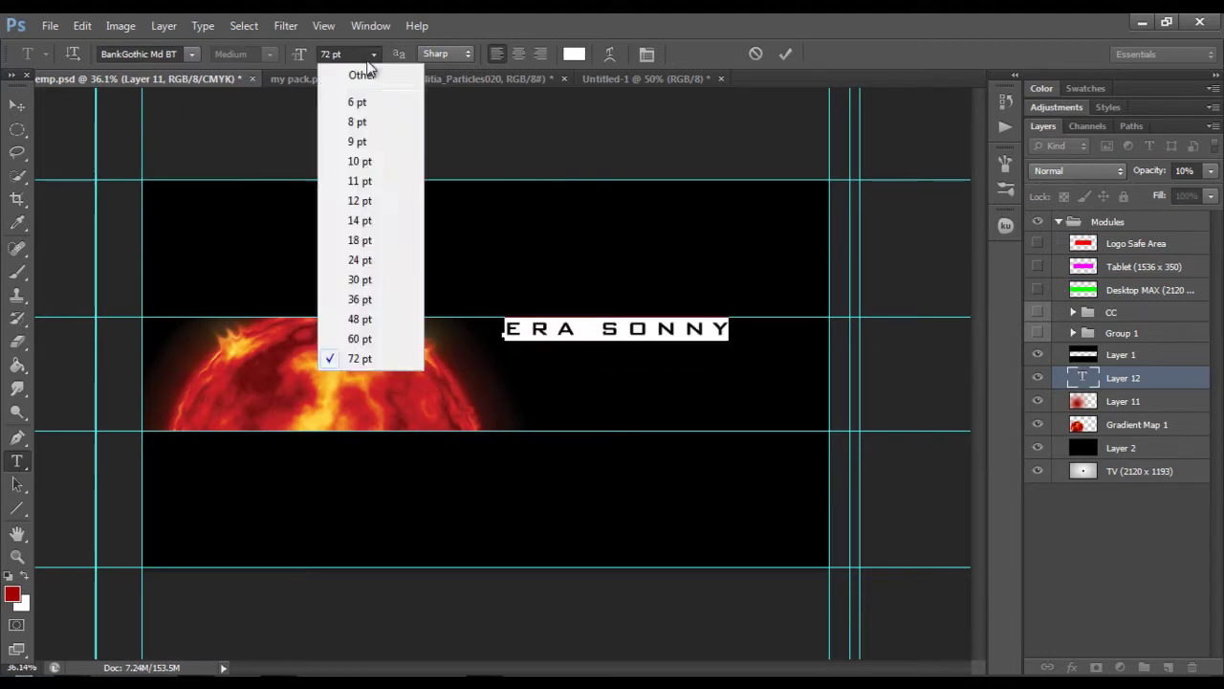
click(344, 333)
click(18, 104)
Step: Erase the hard edges of the Gradient Map 1 sun layer with a large eraser
click(1121, 432)
key(e)
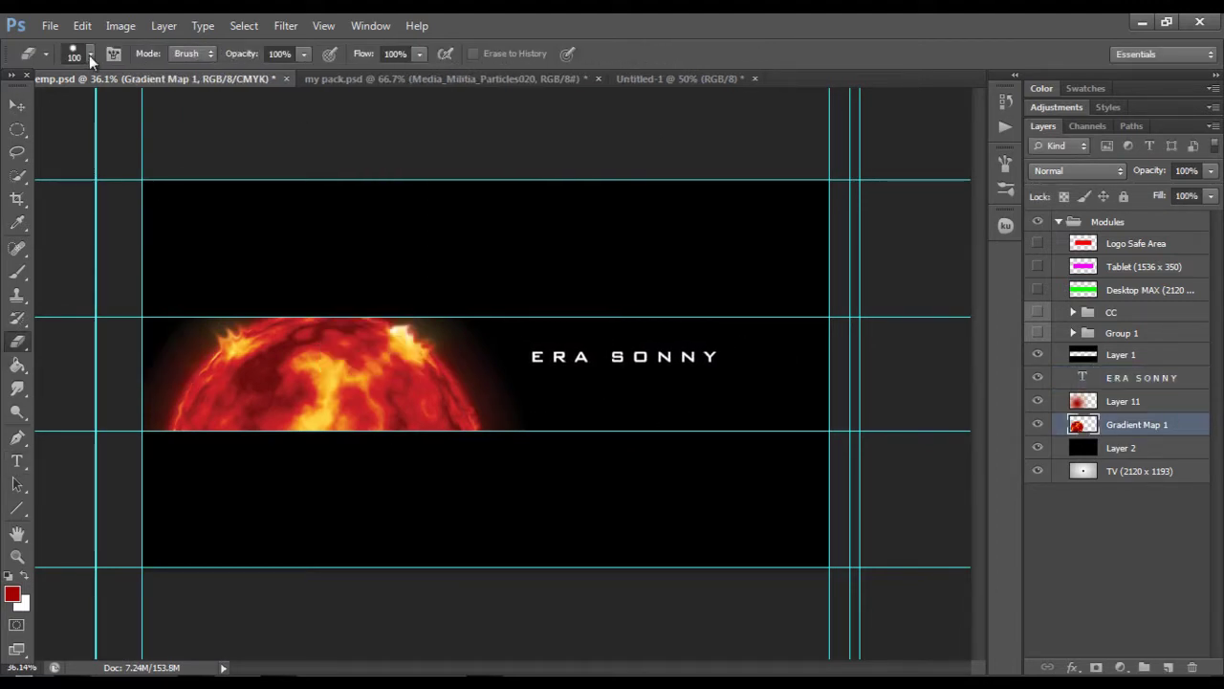
click(91, 56)
drag(57, 88, 91, 88)
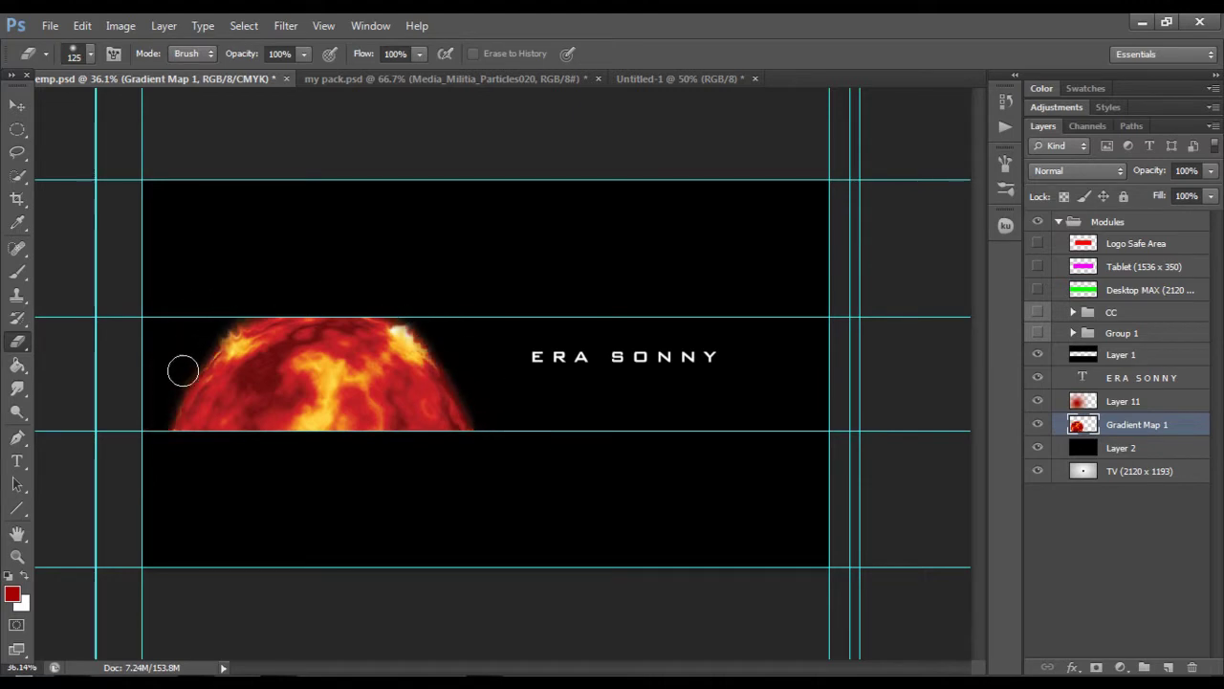
drag(183, 371, 507, 383)
key(alt+bracketright)
key(alt+bracketright)
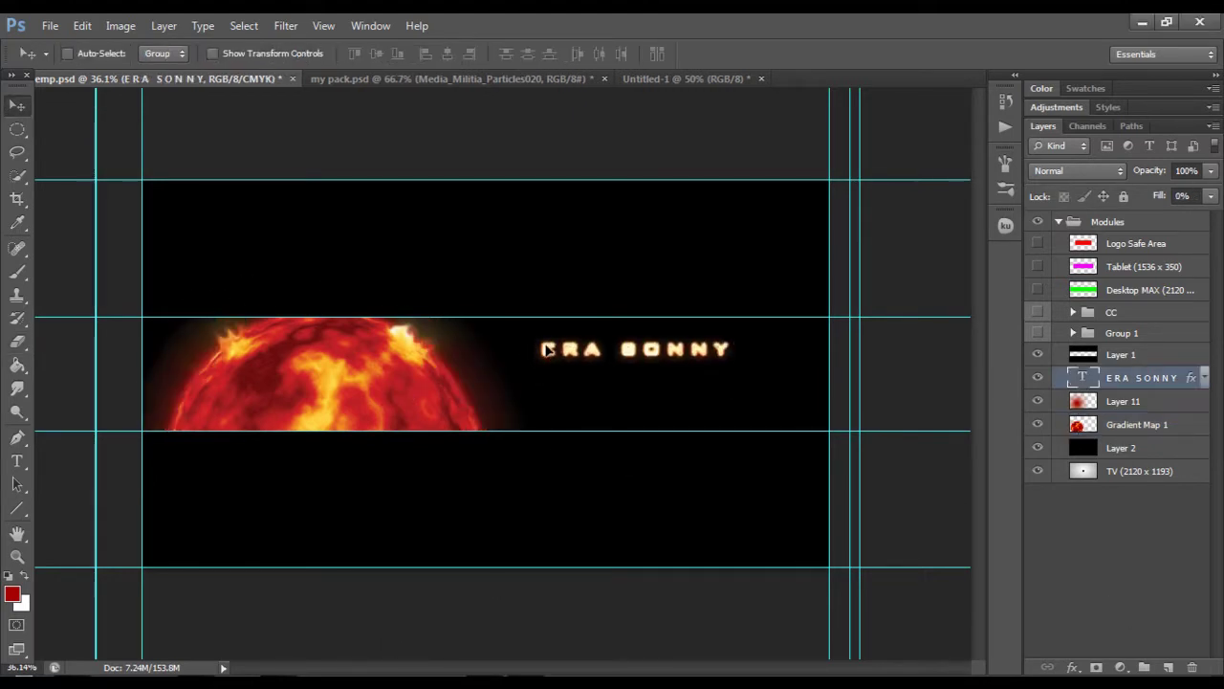
Step: Give the title a glowing orange layer style with 0% fill
click(1204, 377)
double_click(1119, 398)
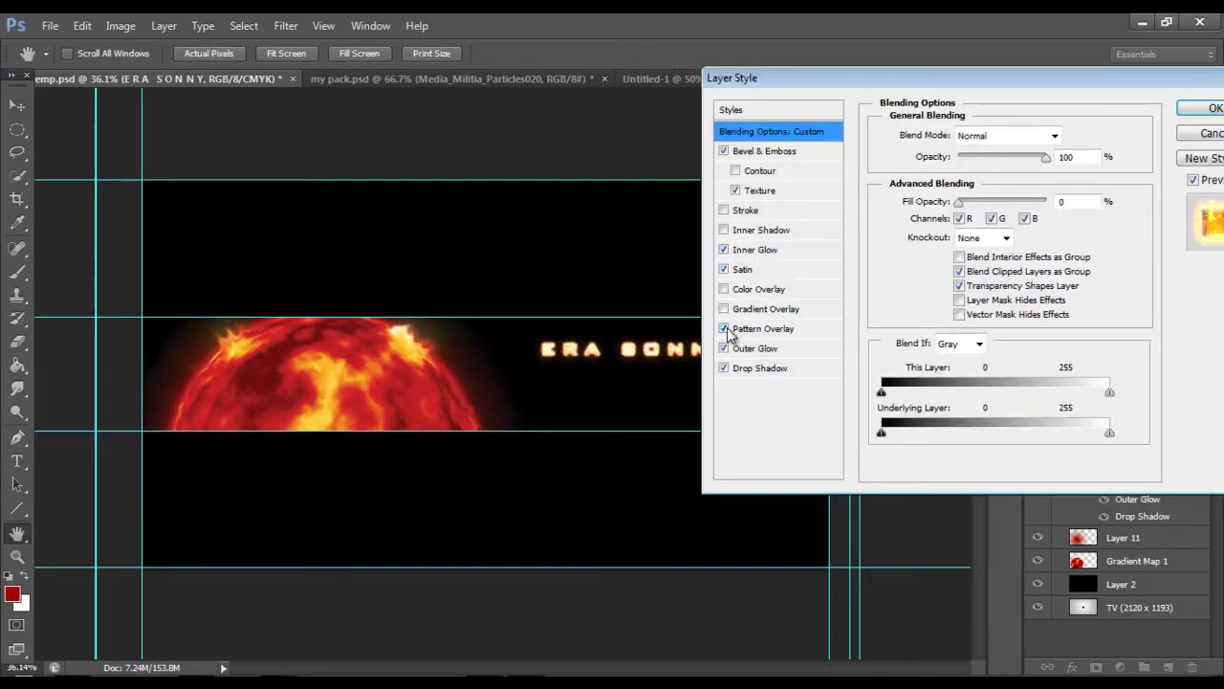
click(744, 369)
key(Return)
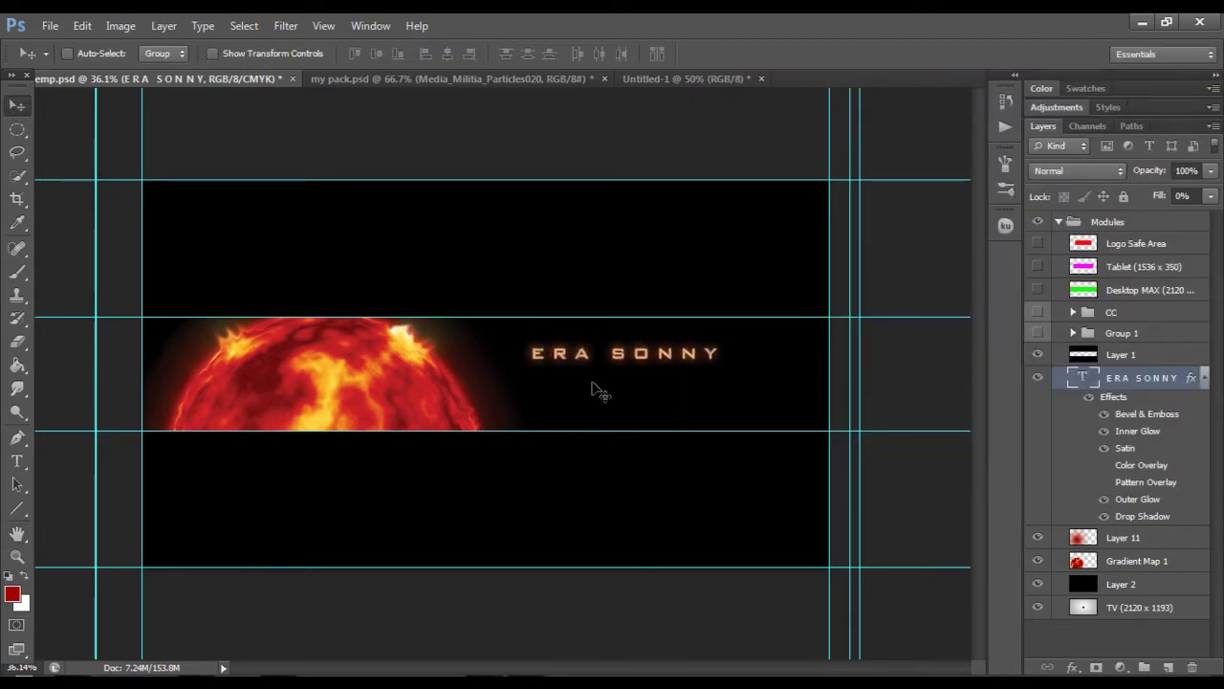
Step: Fill a new layer with black, add Gaussian noise and Gaussian Blur it
key(ctrl+shift+alt+n)
key(d)
key(g)
click(123, 265)
click(286, 26)
click(536, 238)
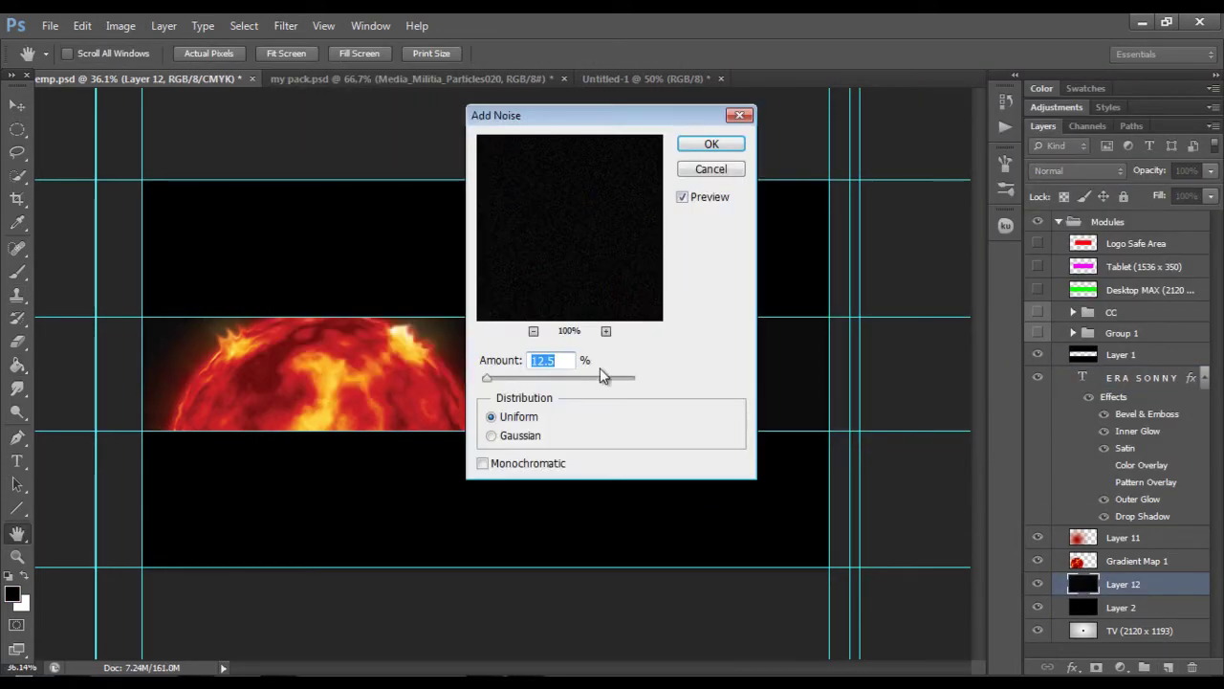
click(491, 435)
click(712, 143)
click(286, 26)
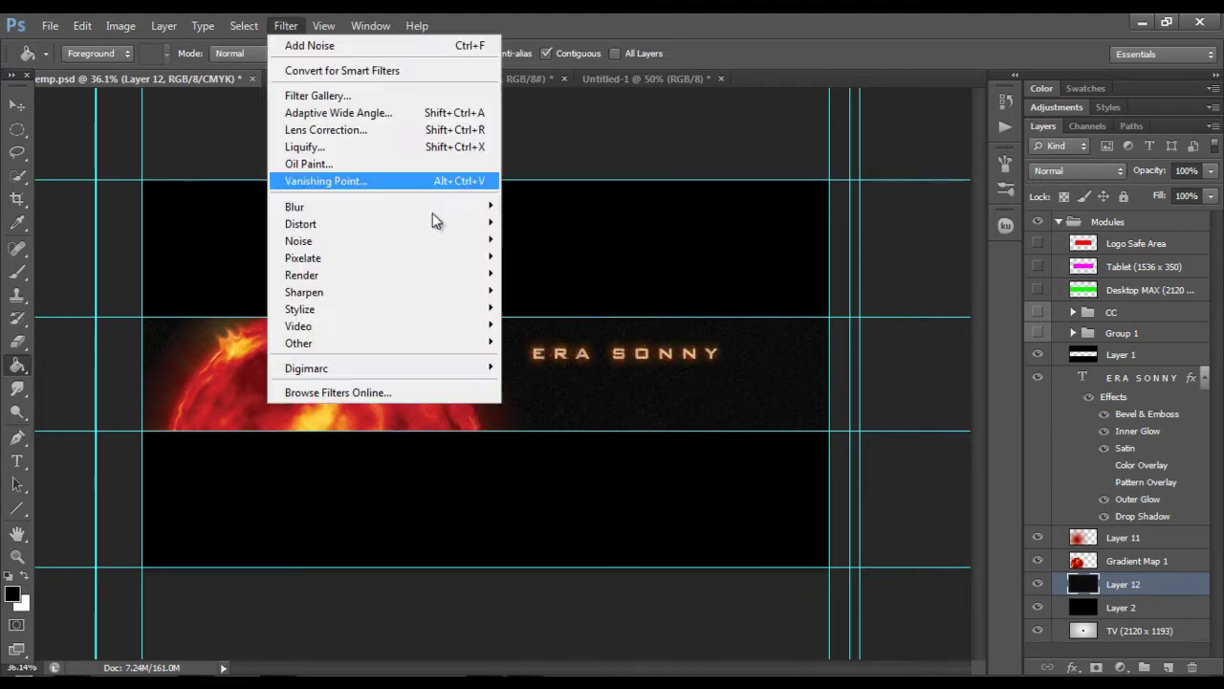
click(545, 336)
key(Return)
Step: Add a Levels adjustment with input levels 17 and 246
click(1121, 667)
click(1055, 366)
drag(601, 526, 612, 525)
drag(796, 525, 789, 525)
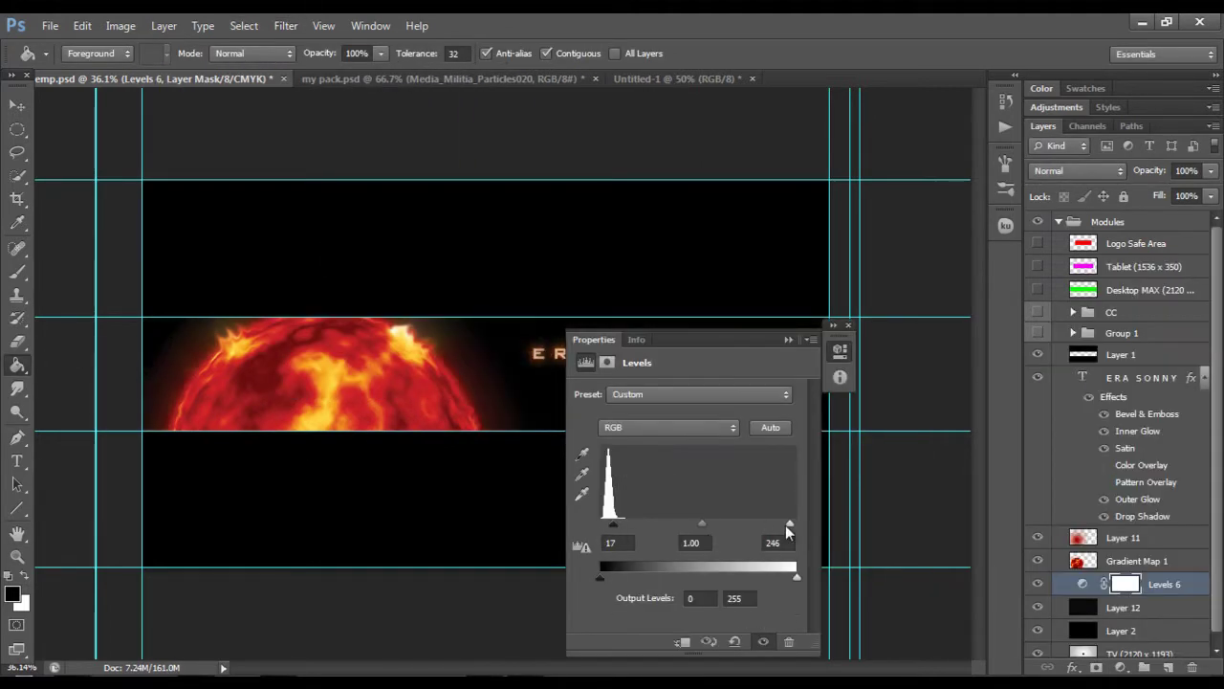
Step: Duplicate the ERA SONNY title and retype the copy as 'MEMBERS ERA ETERNITY'
click(1143, 377)
key(ctrl+j)
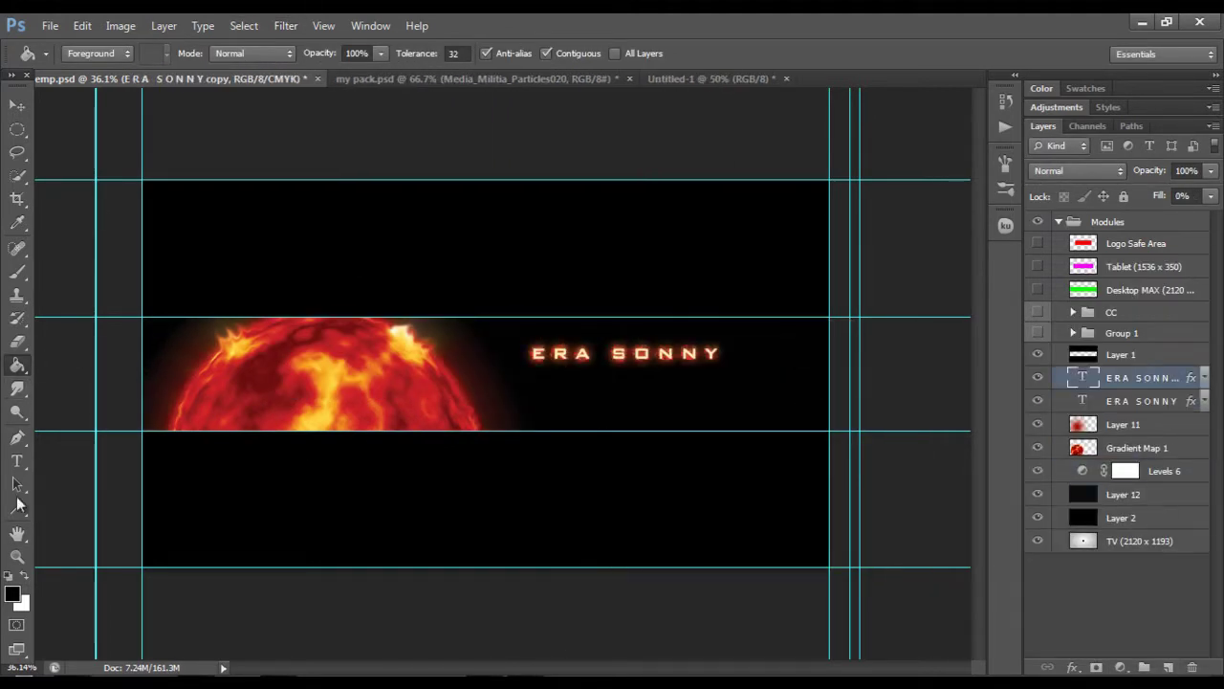
double_click(1082, 377)
text(MEMBERS ERA ETERNITY)
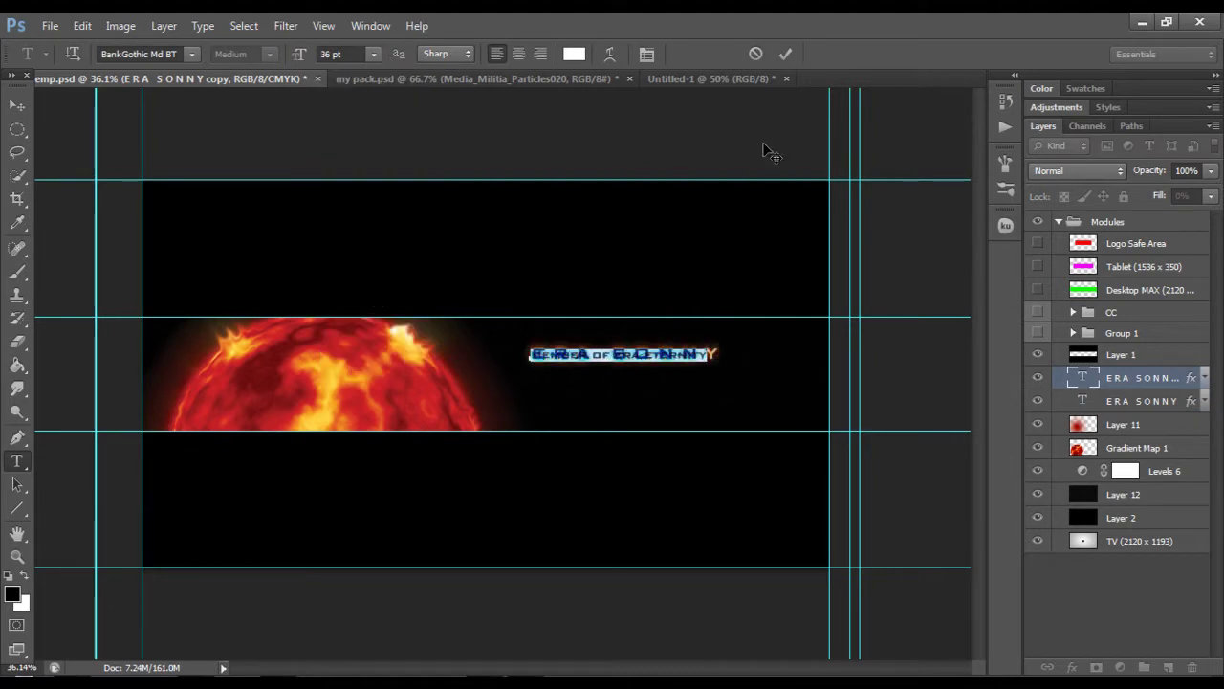
key(ctrl+Return)
key(v)
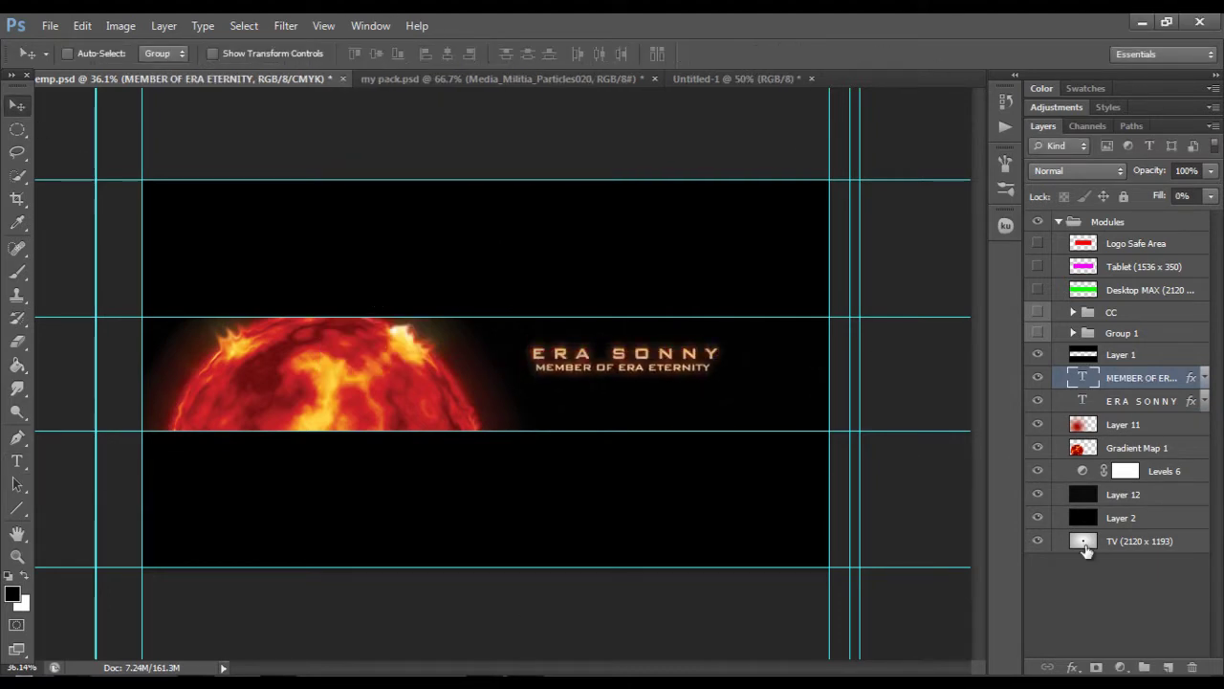
Step: Add a Gradient Map adjustment and begin editing its left colour stop
click(1121, 666)
click(800, 400)
double_click(642, 463)
Step: Set the gradient stops to dark red #6A0202, red, and orange at 65%
text(6A0202)
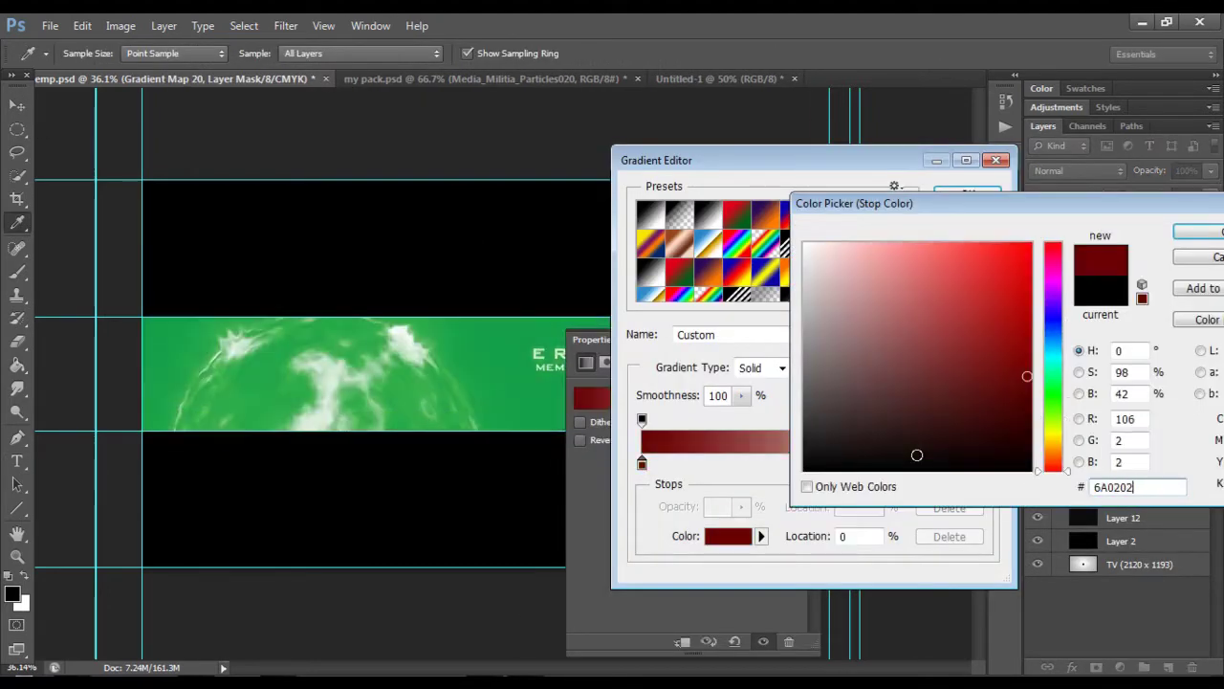
key(Return)
click(742, 463)
double_click(743, 463)
key(Return)
text(65)
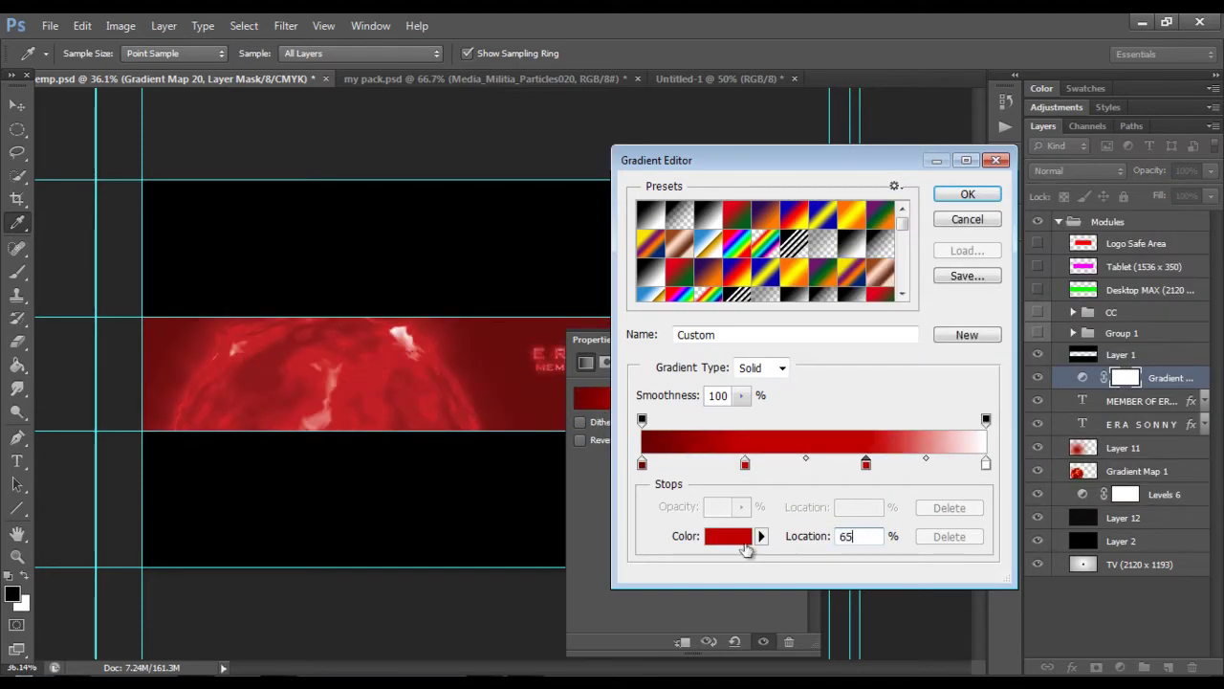
click(736, 536)
key(Return)
key(Return)
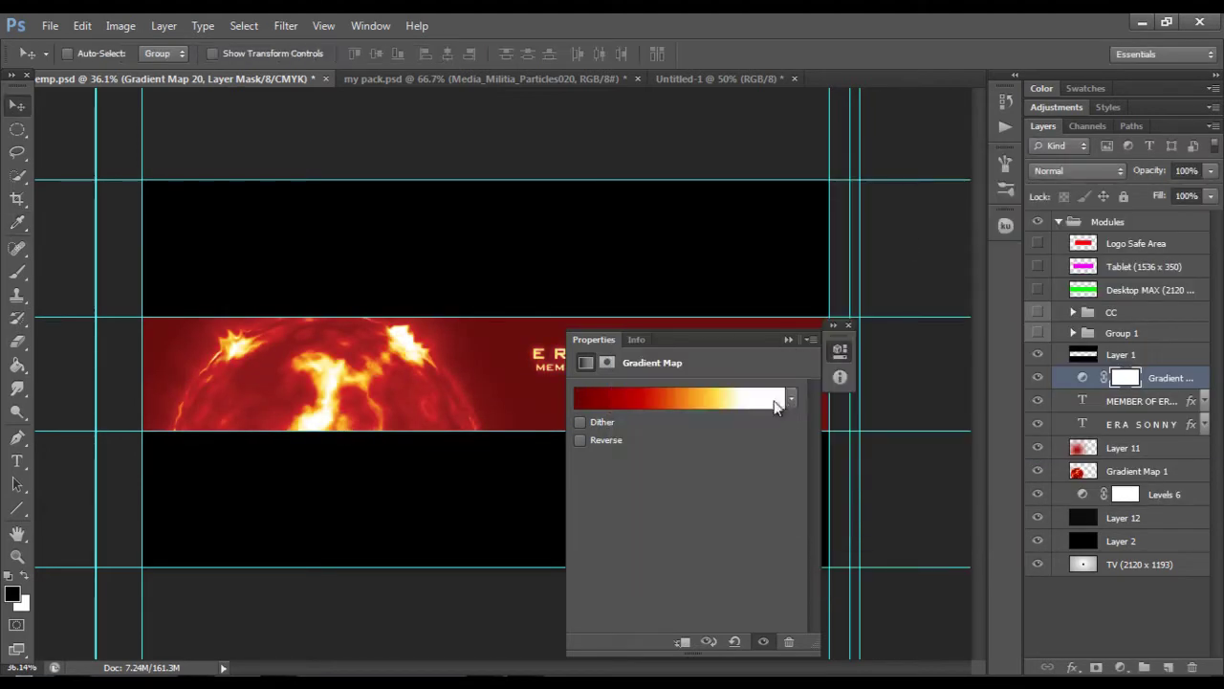
Step: Save the FIRE gradient as a preset and apply the gradient map
click(781, 394)
click(991, 283)
click(833, 625)
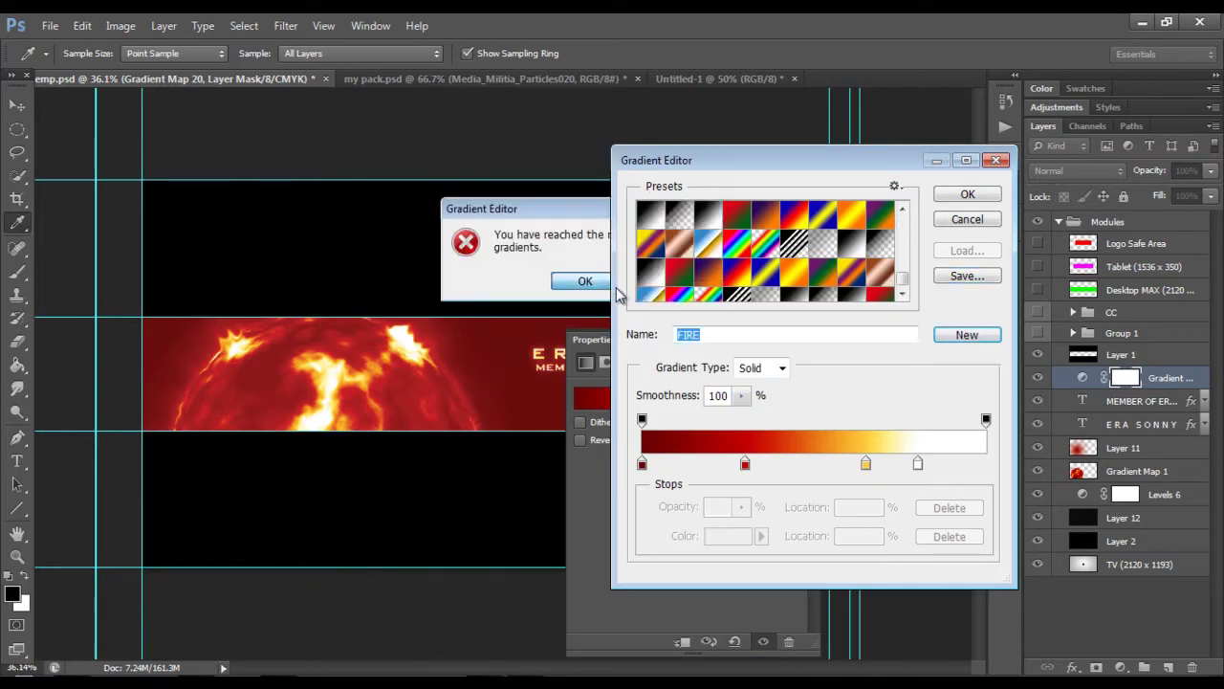
key(Return)
key(Return)
key(v)
click(1116, 475)
key(e)
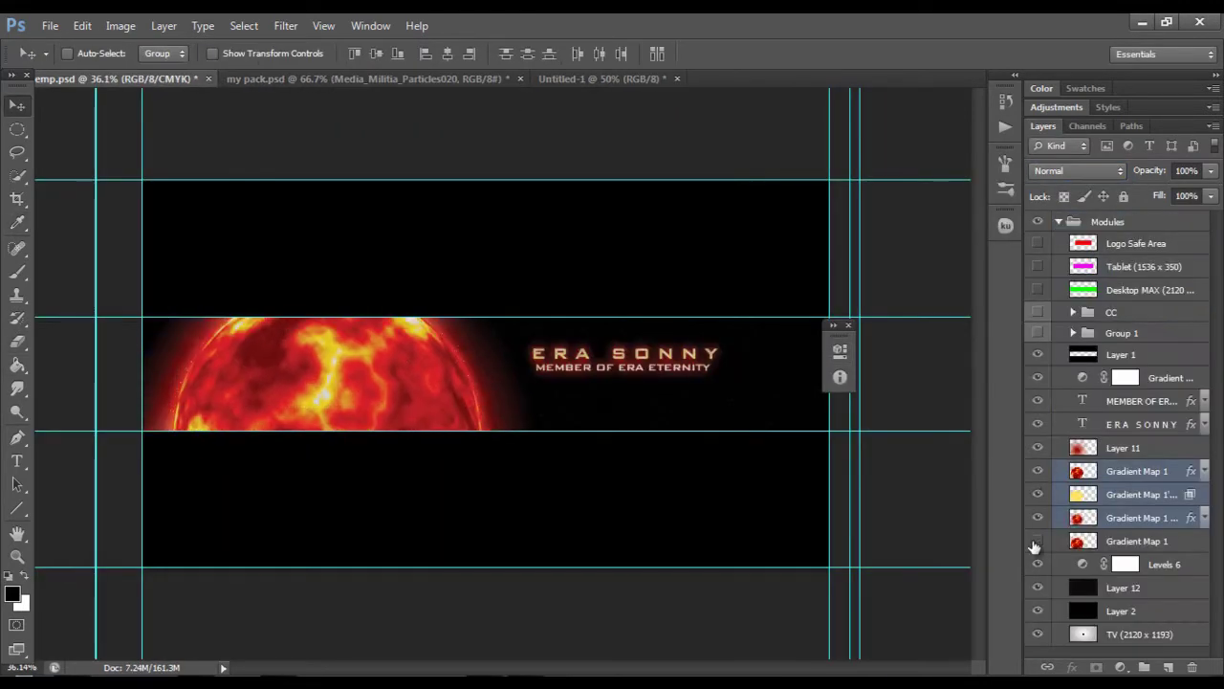
Step: Enlarge the sun layers and group them into a folder named sun
key(ctrl+t)
drag(459, 460, 391, 437)
click(1110, 518)
key(e)
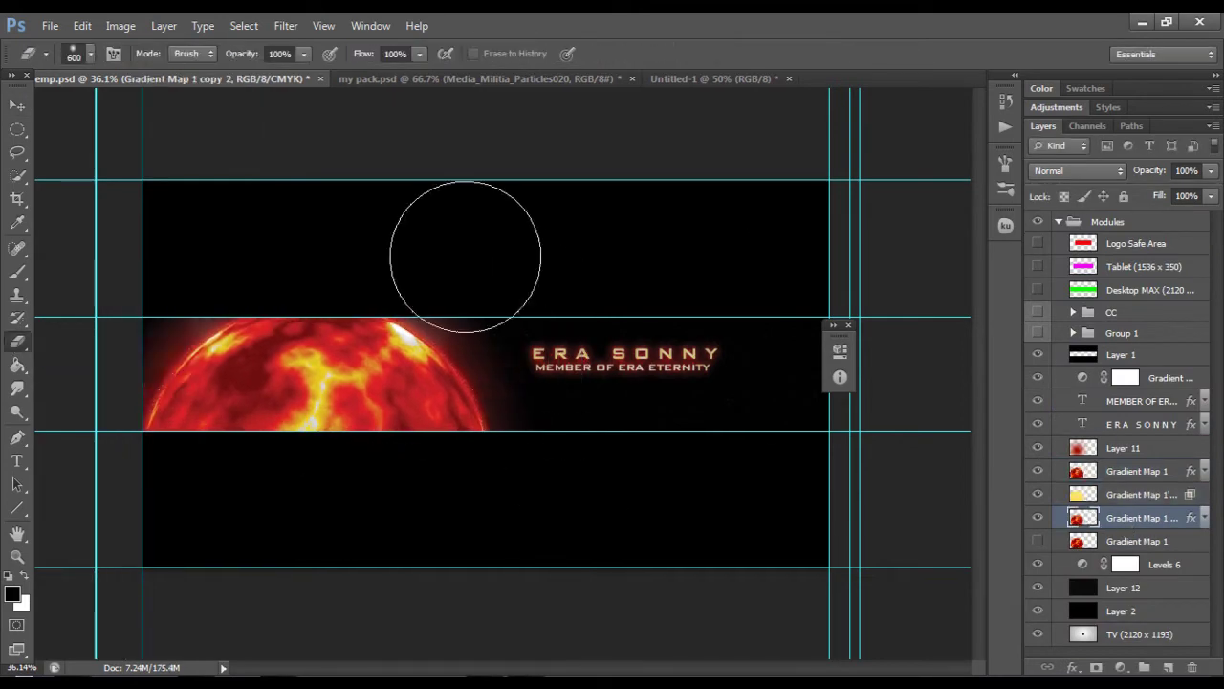
shift+click(1120, 513)
key(ctrl+g)
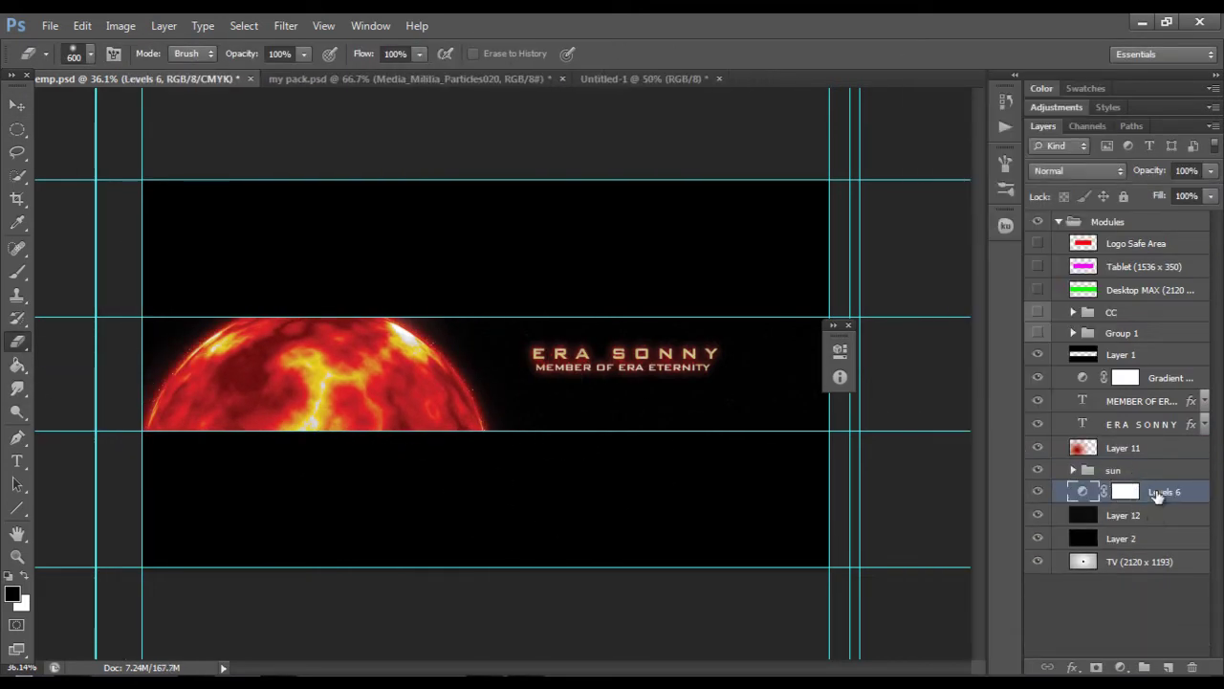
Step: Select the Levels 6 layer and switch to the Smudge tool to adjust its strength
click(1157, 491)
right_click(18, 388)
click(86, 424)
click(345, 54)
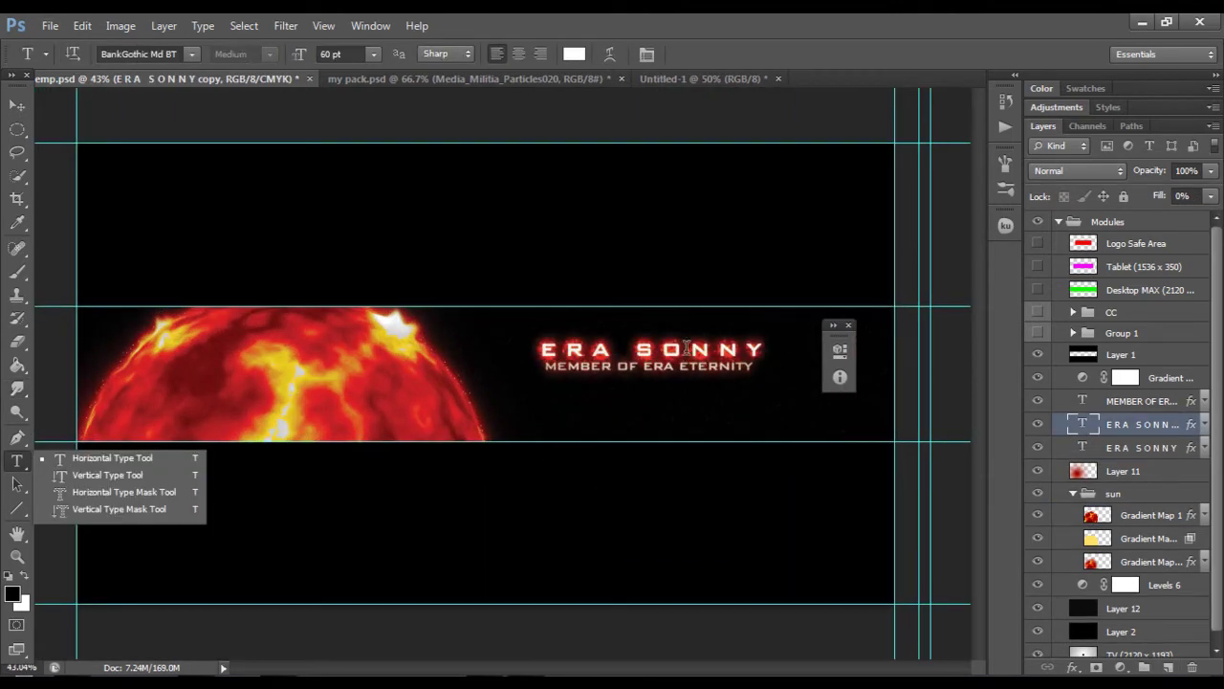
Step: Add a divider text line and paste the glowing layer style onto it
click(632, 349)
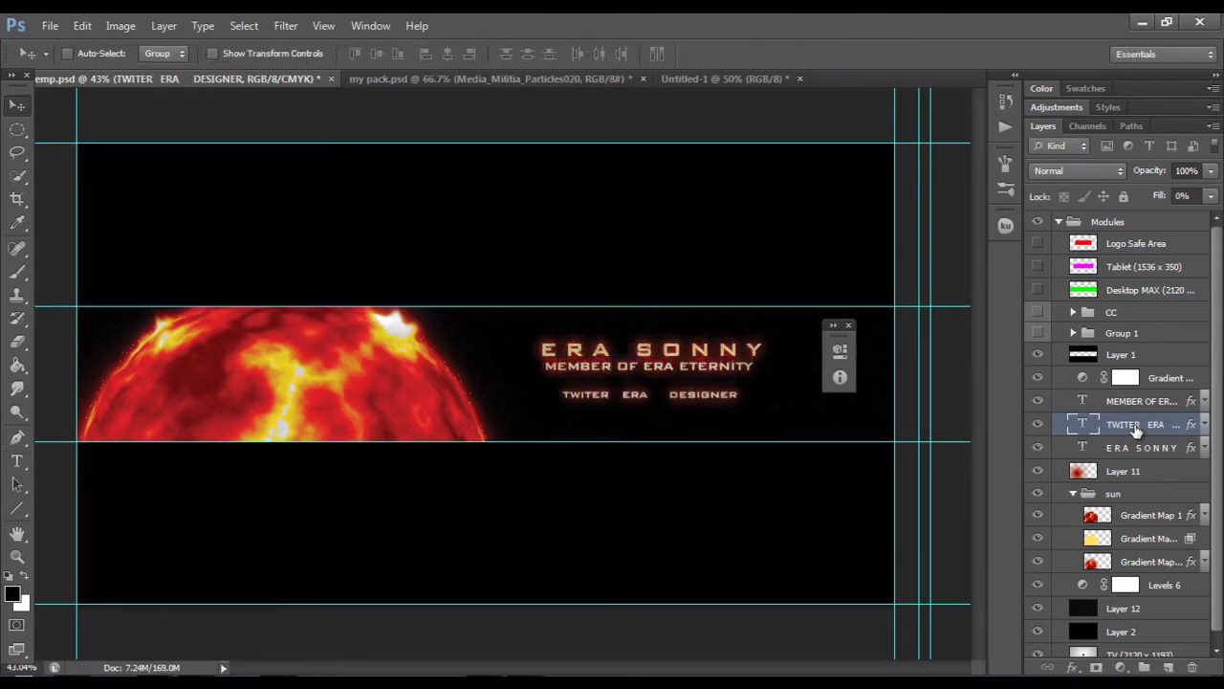
click(1138, 400)
key(t)
click(511, 373)
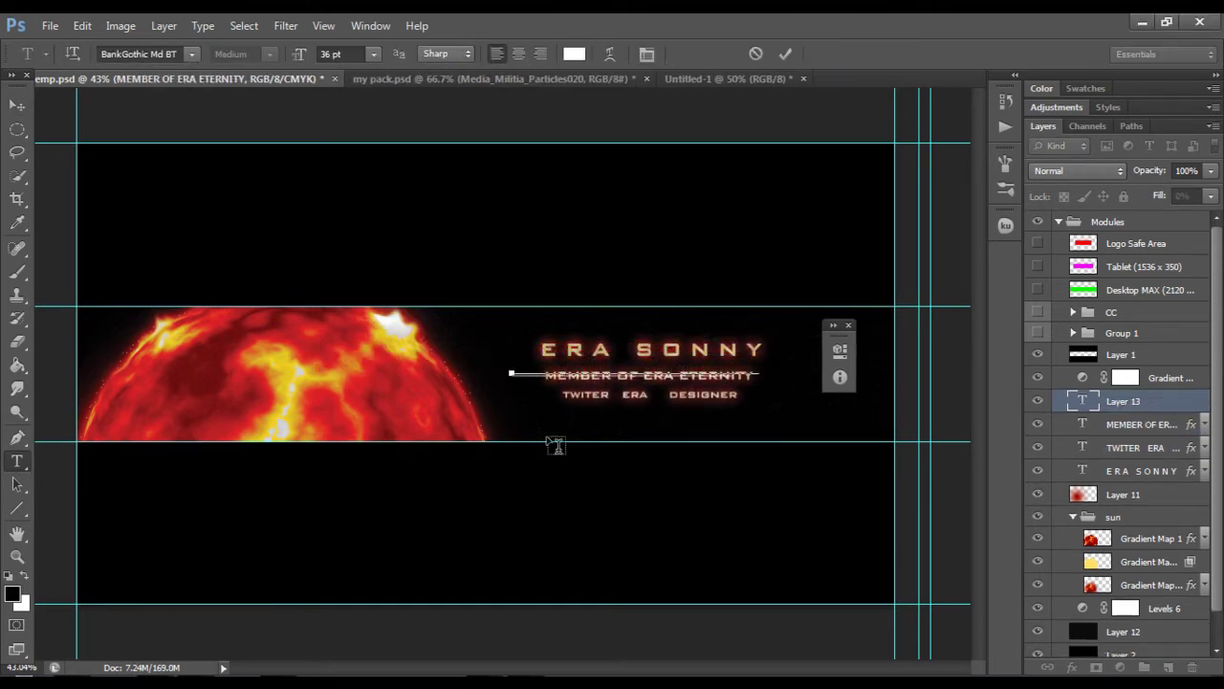
key(ctrl+Return)
key(v)
right_click(1167, 410)
click(1005, 535)
click(1204, 402)
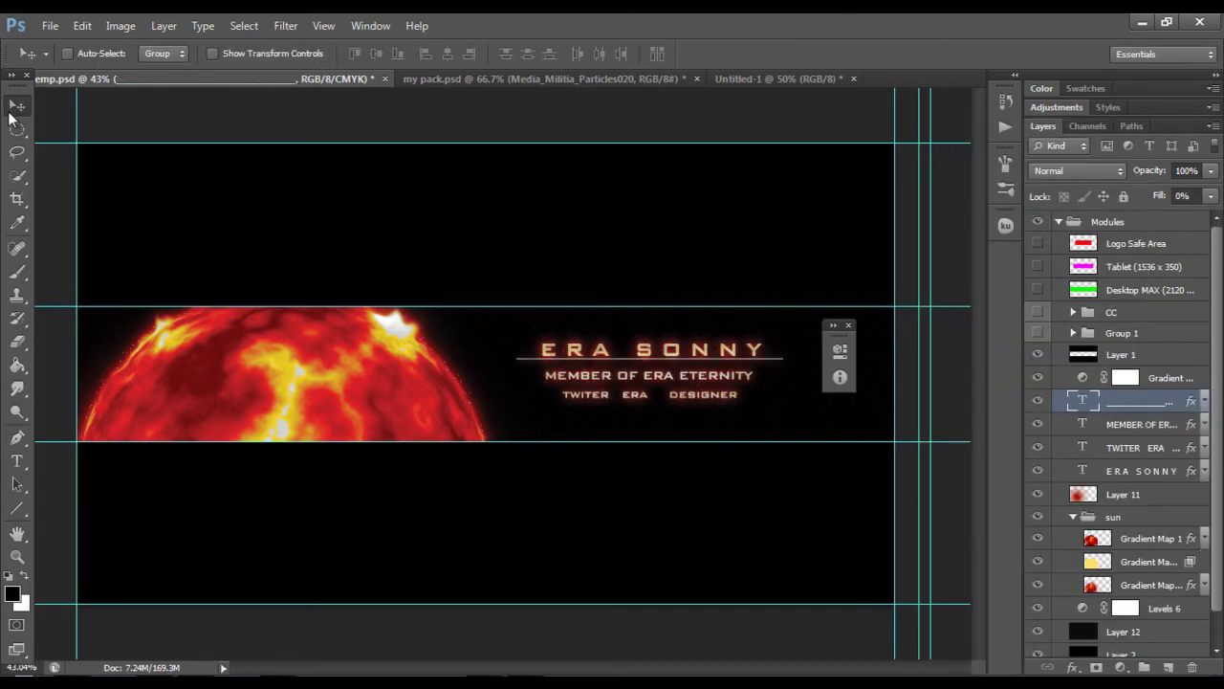
Step: Nudge the MEMBER OF ERA ETERNITY subtitle and TWITER ERA DESIGNER line into place
click(1160, 436)
drag(739, 408, 725, 403)
drag(617, 402, 617, 403)
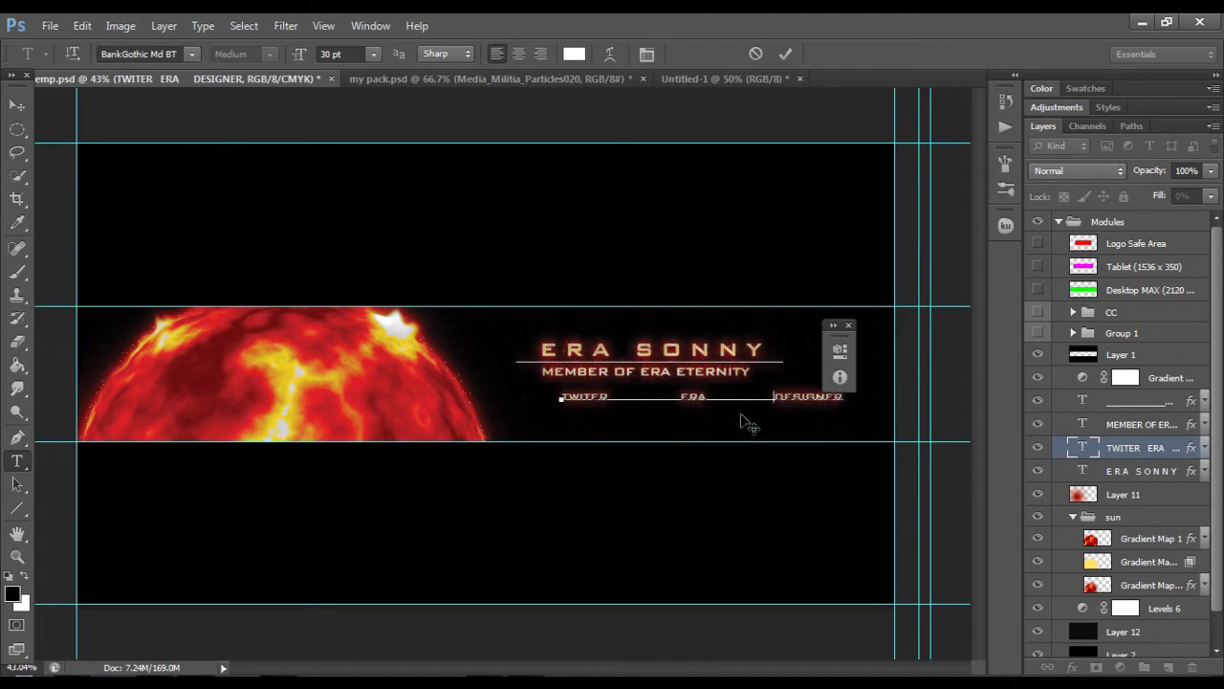
key(ctrl+Return)
Step: Bring the Simple BG flare in from my pack.psd and duplicate it
key(v)
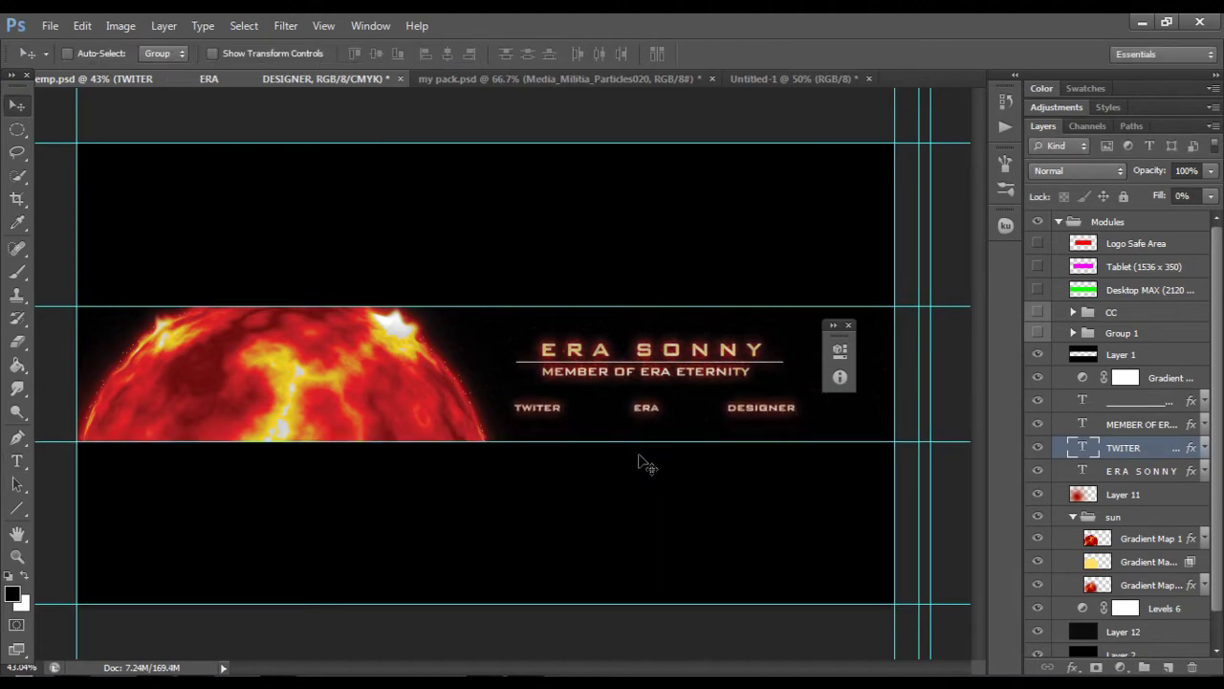
click(559, 78)
drag(361, 315, 615, 450)
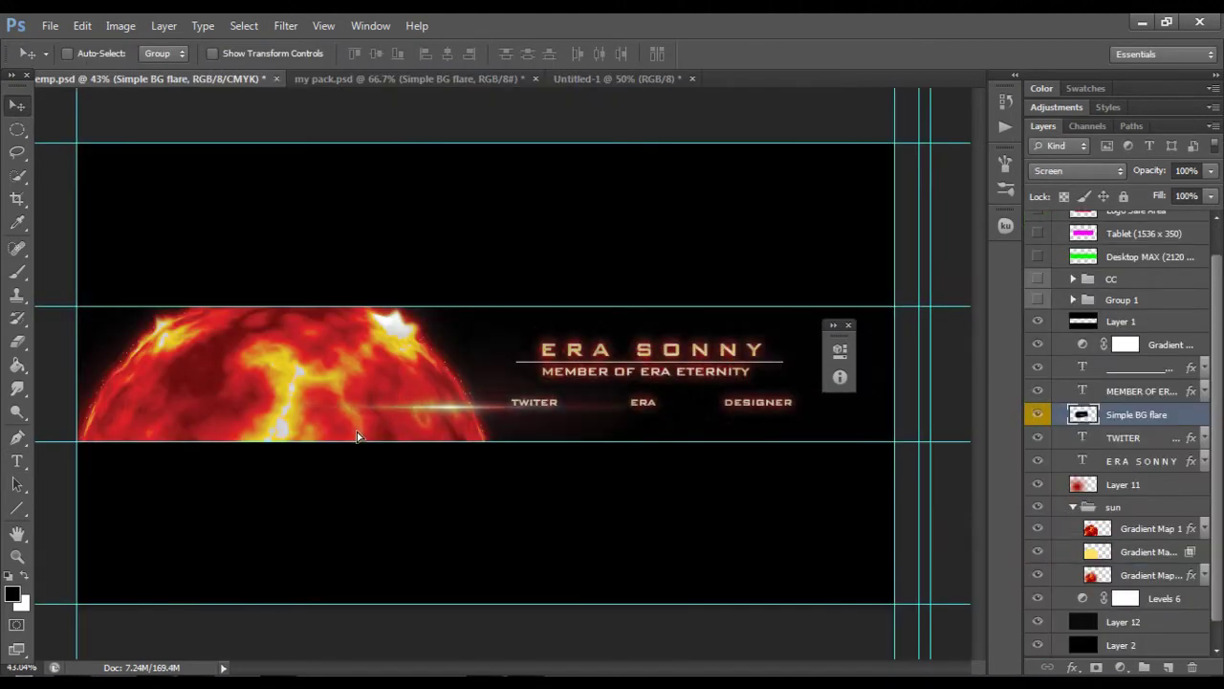
key(ctrl+j)
Step: Paint a soft white glow on new Layer 13 at 9% opacity
click(1148, 598)
click(1169, 666)
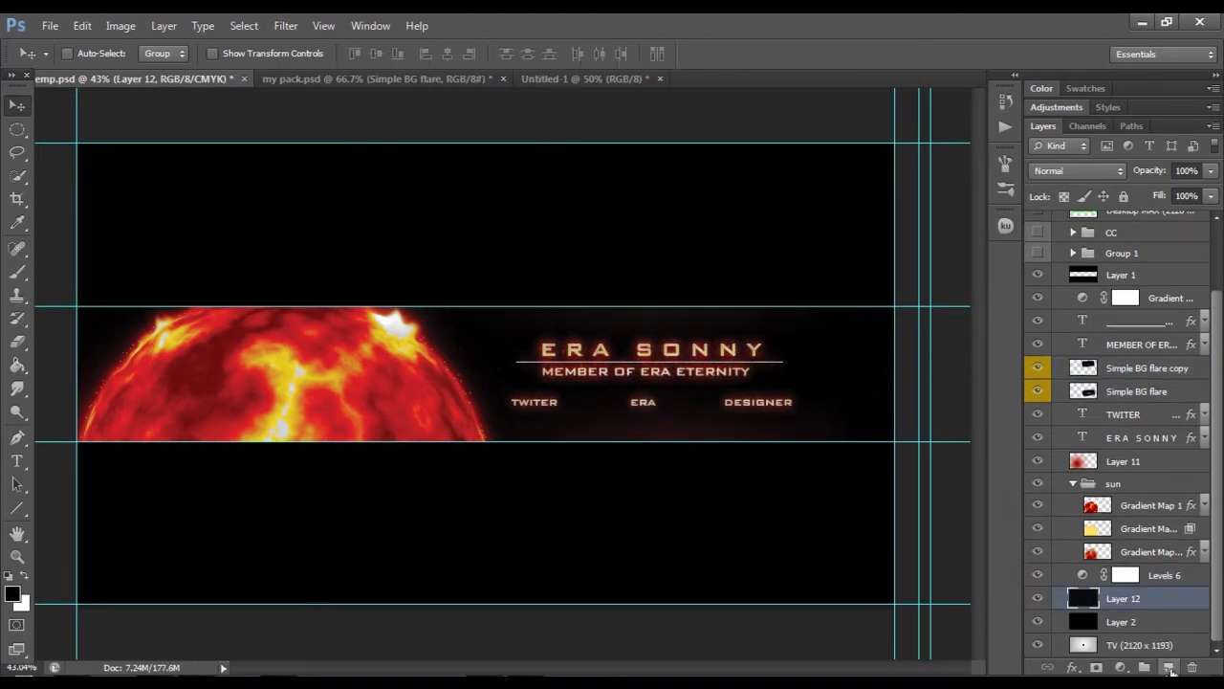
key(b)
click(90, 54)
key(Return)
key(x)
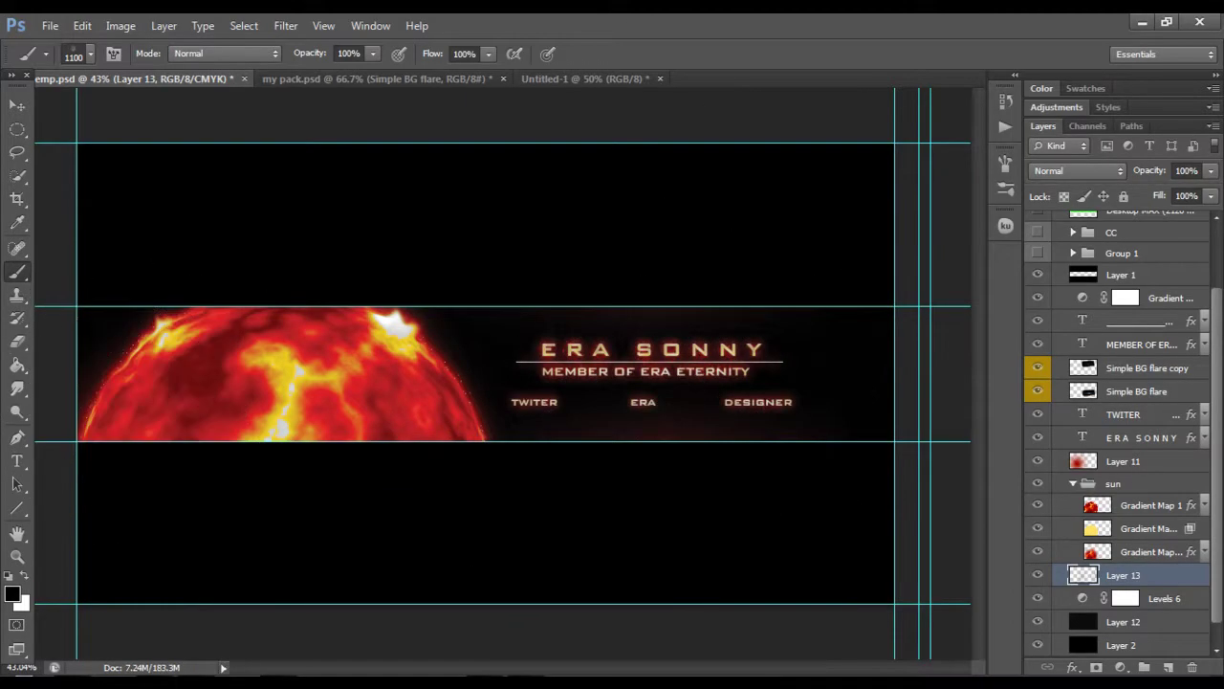
drag(776, 437, 544, 437)
drag(1211, 171, 1128, 190)
Step: Apply Liquify to the sun's Gradient Map 1 layer to pull out flame points
click(1139, 507)
click(285, 25)
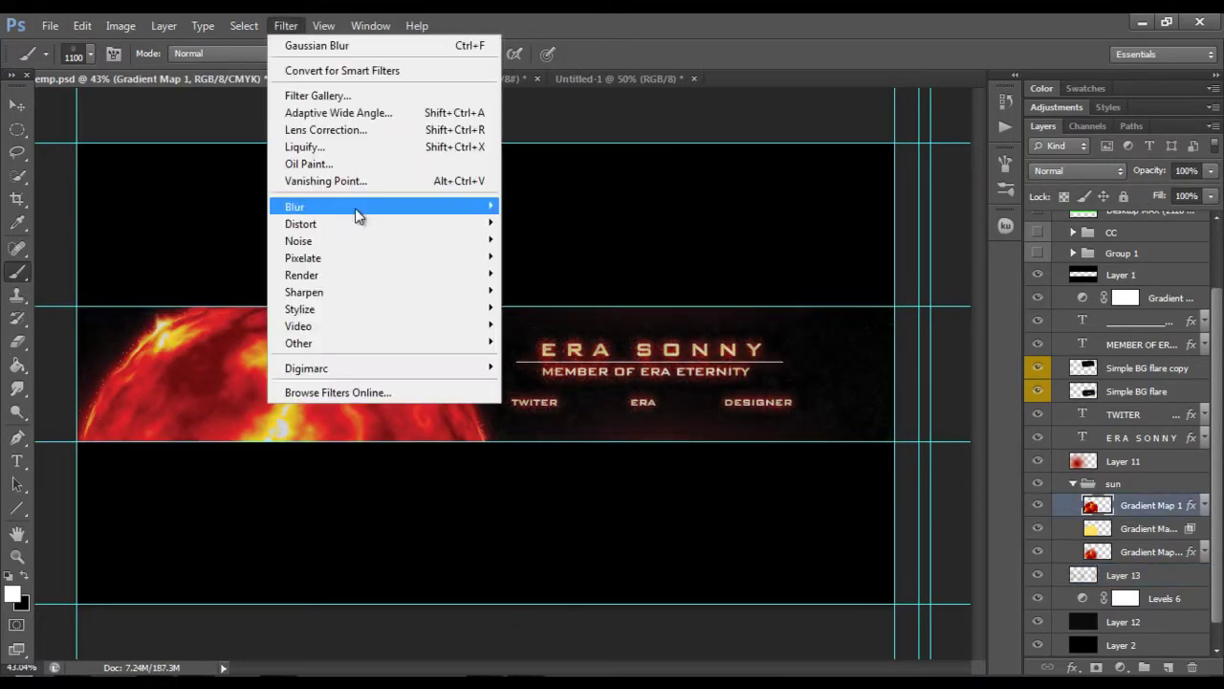
click(340, 143)
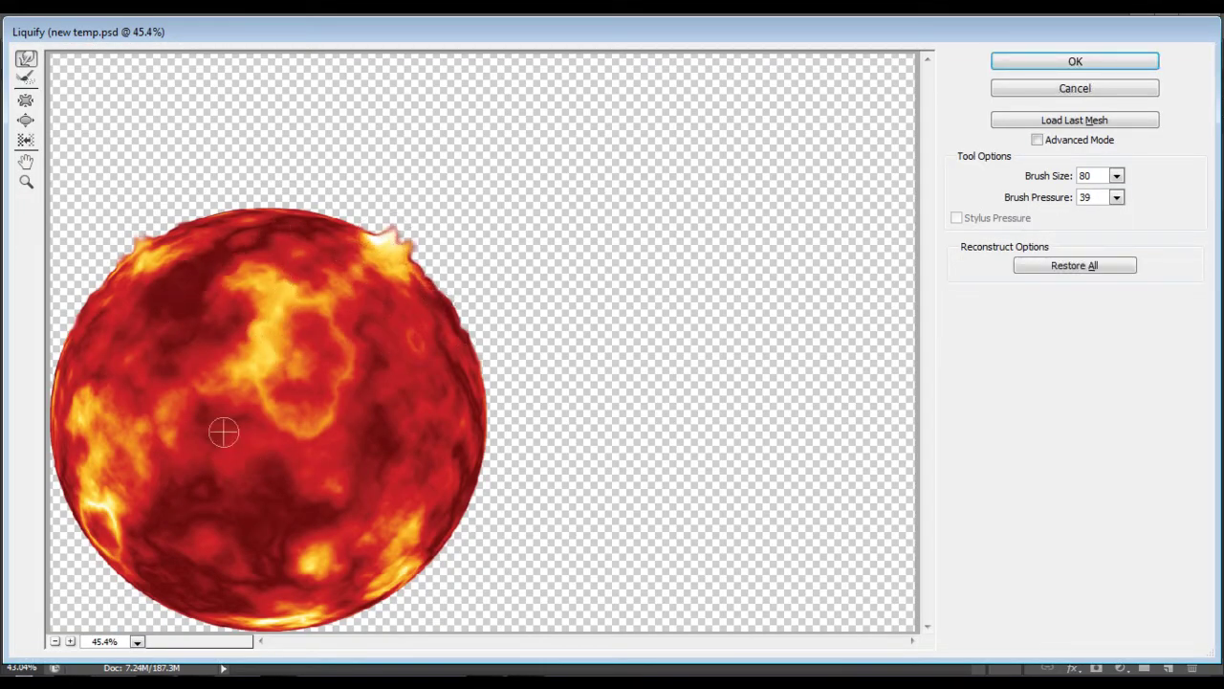
key(Return)
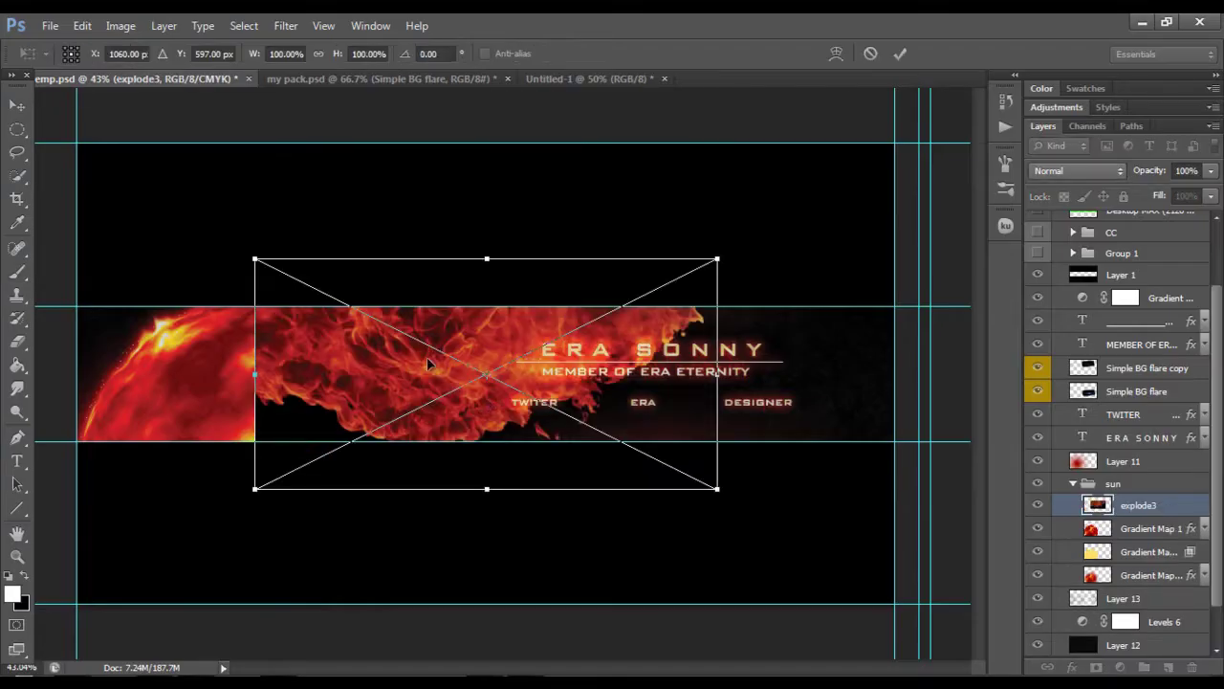
Step: Rotate the explode3 flames over the sun and erase them from its middle
drag(559, 330, 565, 450)
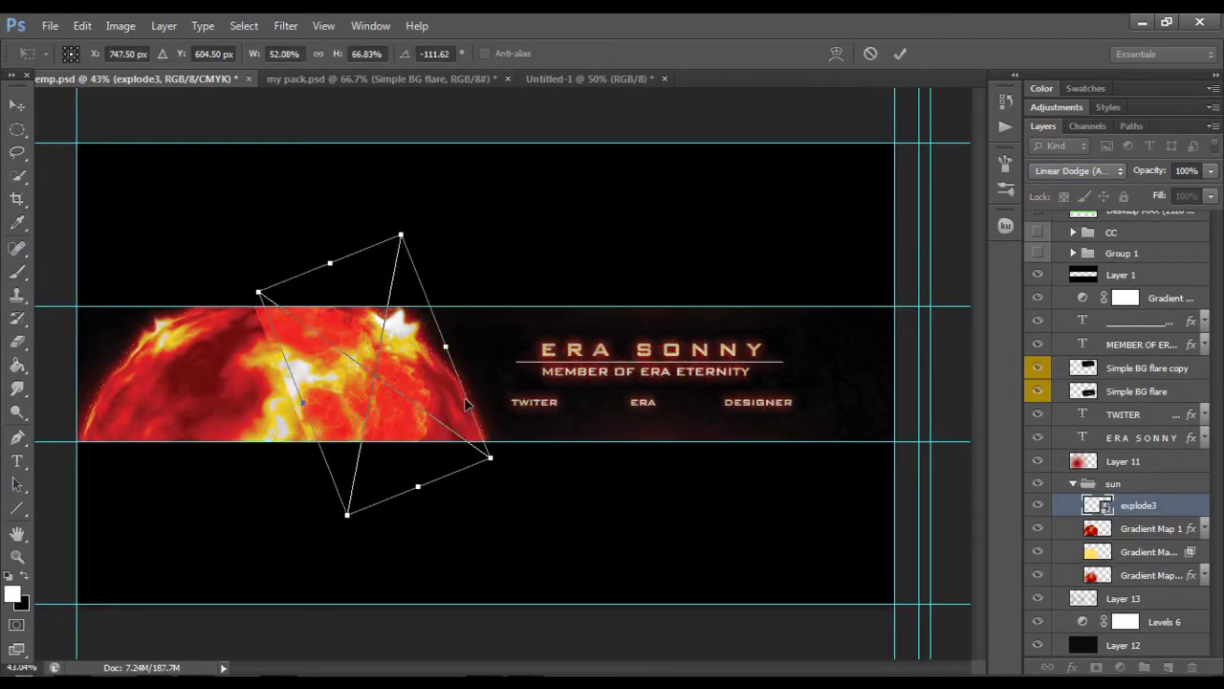
key(Return)
key(e)
mouse_move(345, 493)
mouse_down()
mouse_move(336, 465)
mouse_move(347, 447)
mouse_up()
Step: Place a smaller explode3 copy at the sun's edge, blended in Linear Dodge (Add)
key(ctrl+alt+t)
drag(407, 306, 481, 440)
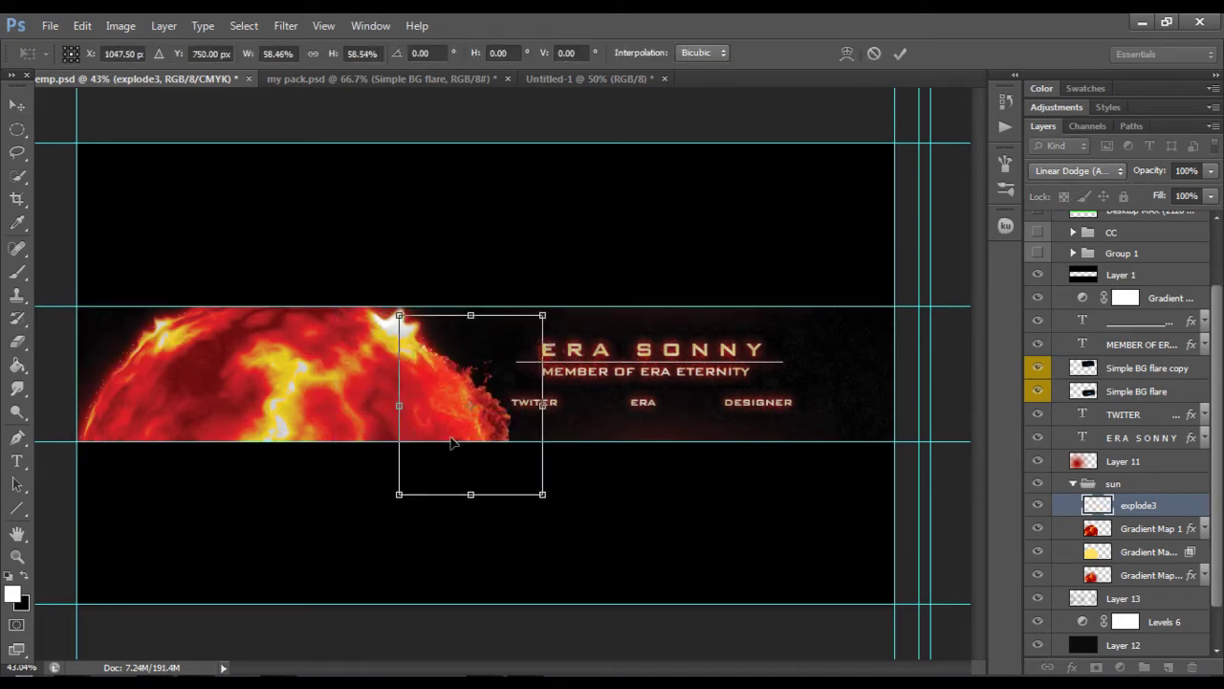
key(Return)
key(v)
click(1078, 170)
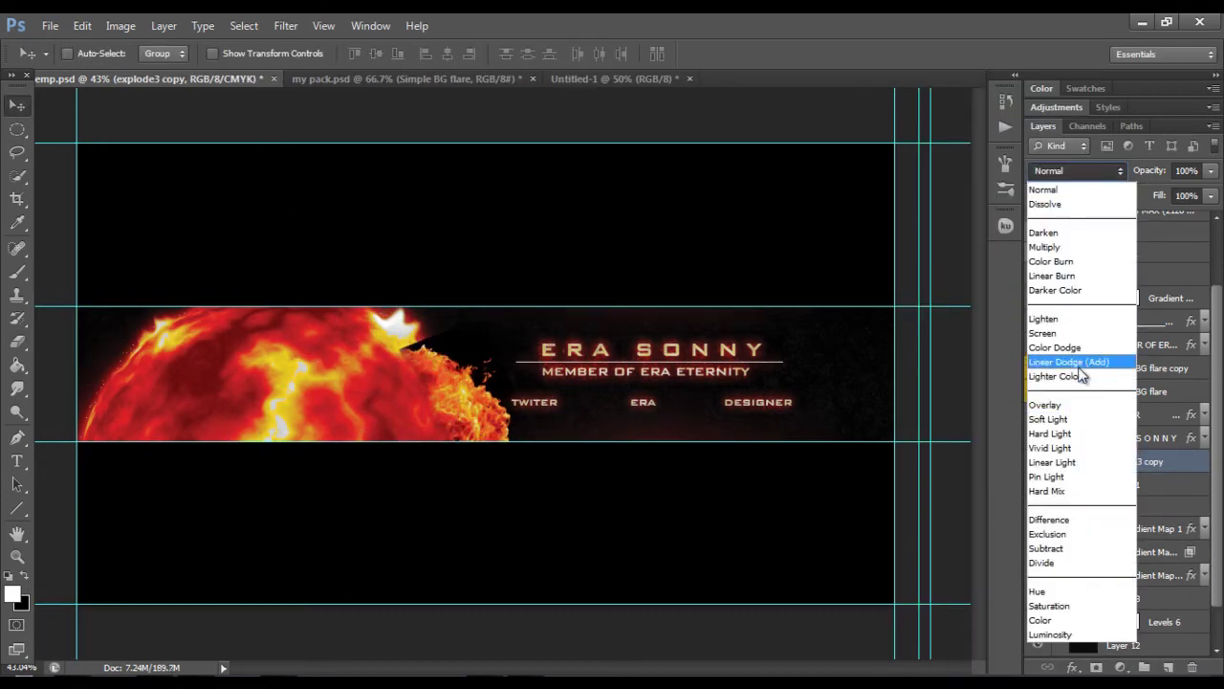
click(1079, 360)
Step: Add two more rotated flame copies, one on the sun's left side
key(ctrl+alt+t)
mouse_move(440, 390)
mouse_down()
mouse_move(463, 375)
mouse_move(230, 411)
mouse_up()
key(Return)
key(e)
key(ctrl+j)
key(v)
key(ctrl+t)
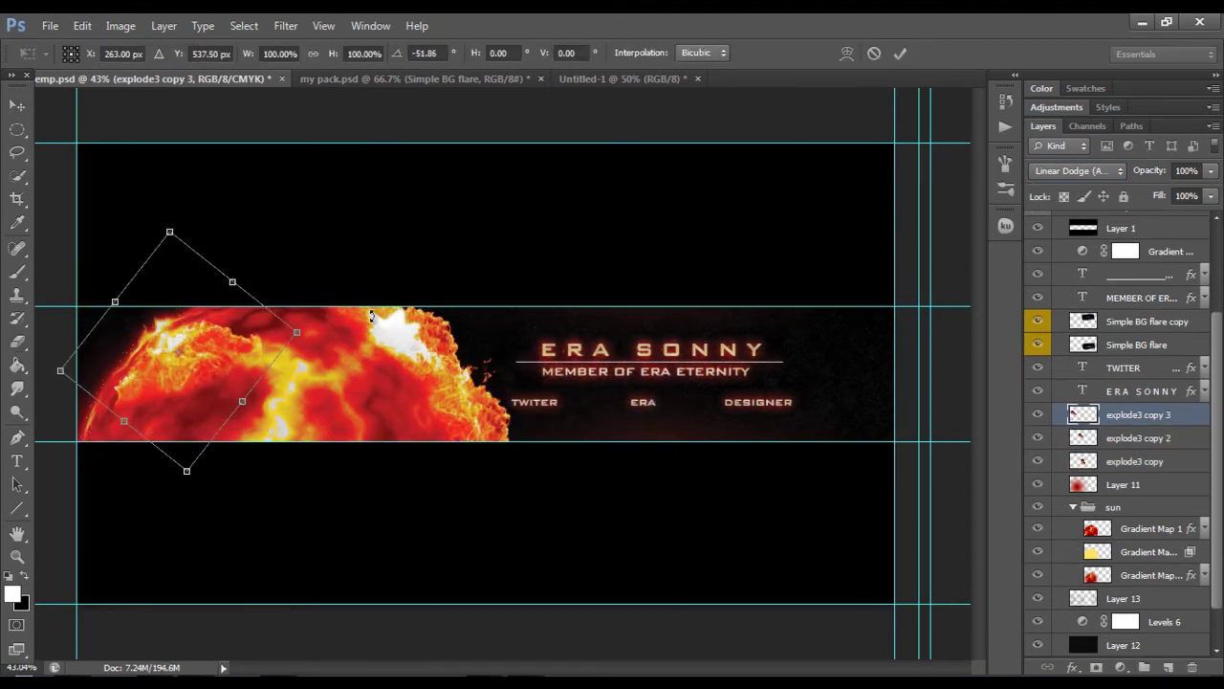
drag(287, 460, 206, 335)
click(900, 53)
key(e)
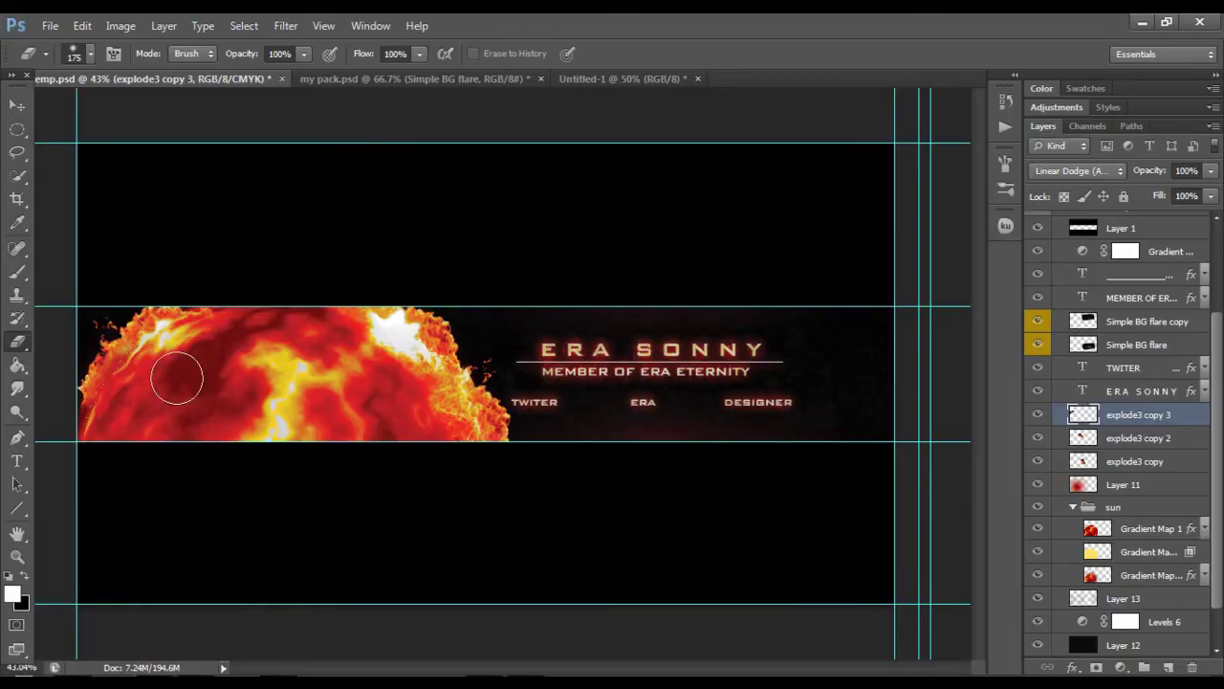
Step: Paste the Alpha (6) fire onto the sun and duplicate it
key(ctrl+v)
drag(487, 374, 182, 369)
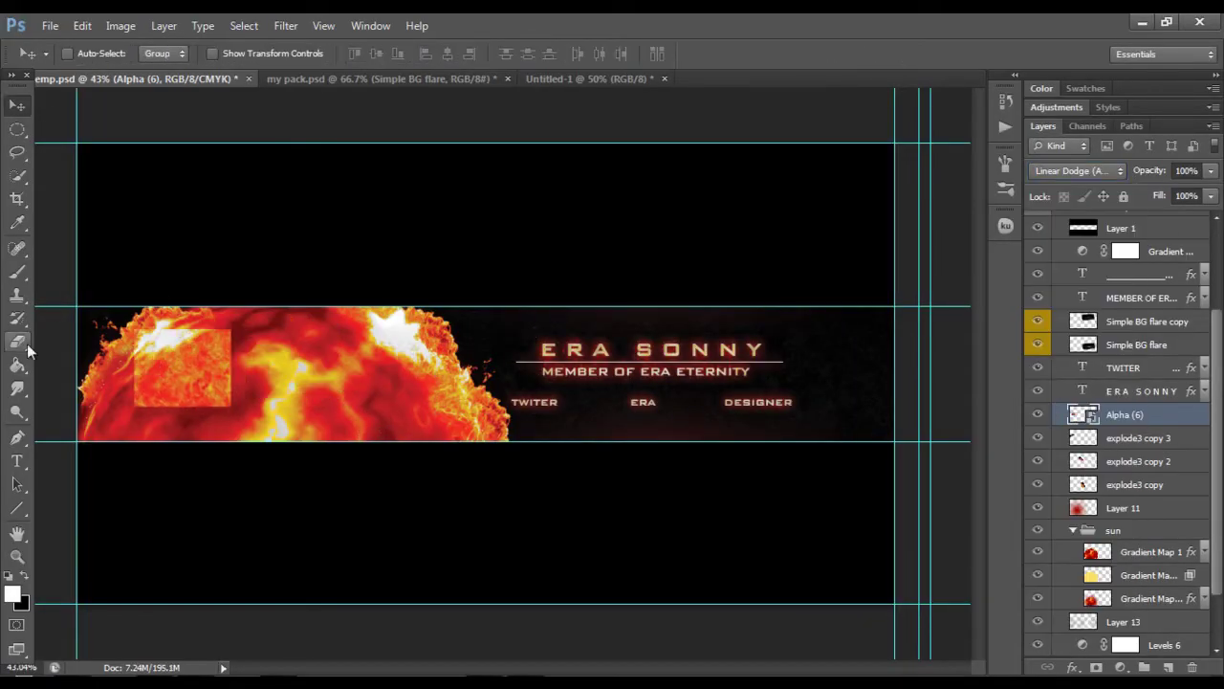
mouse_move(167, 442)
mouse_down()
mouse_move(235, 405)
mouse_move(174, 413)
mouse_up()
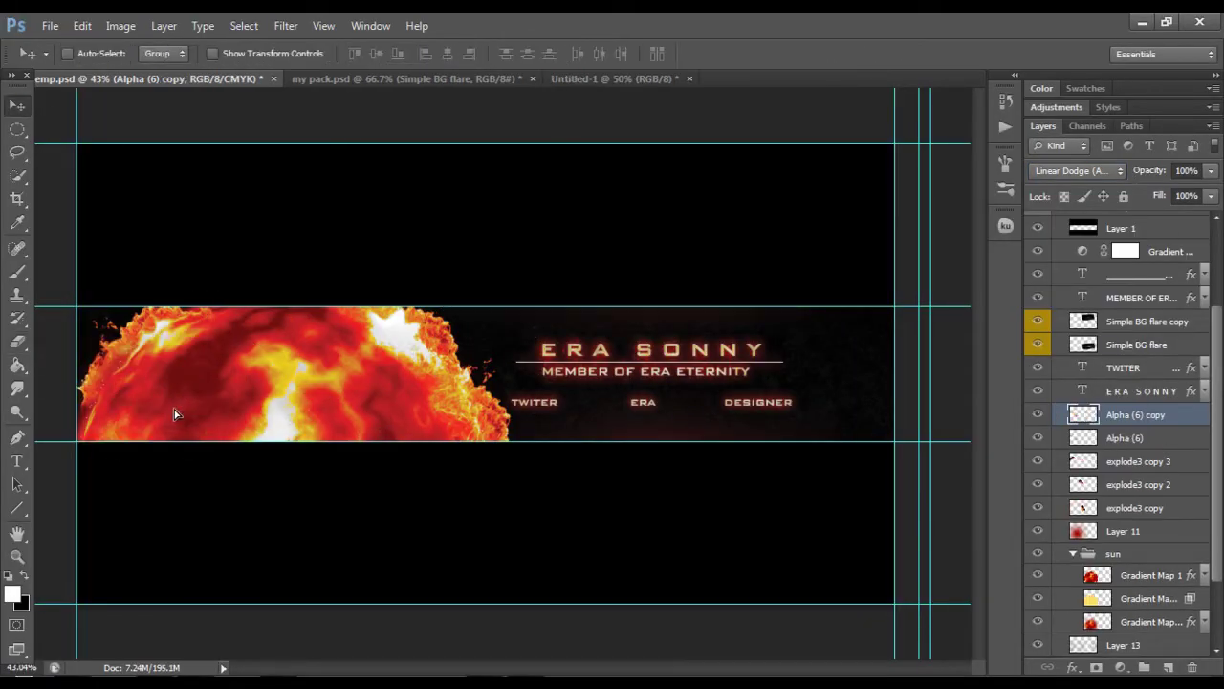
Step: Hide explode3 copy 2, lower explode3 copy opacity and erase its right edge
click(1038, 484)
click(1135, 508)
drag(1211, 171, 1178, 188)
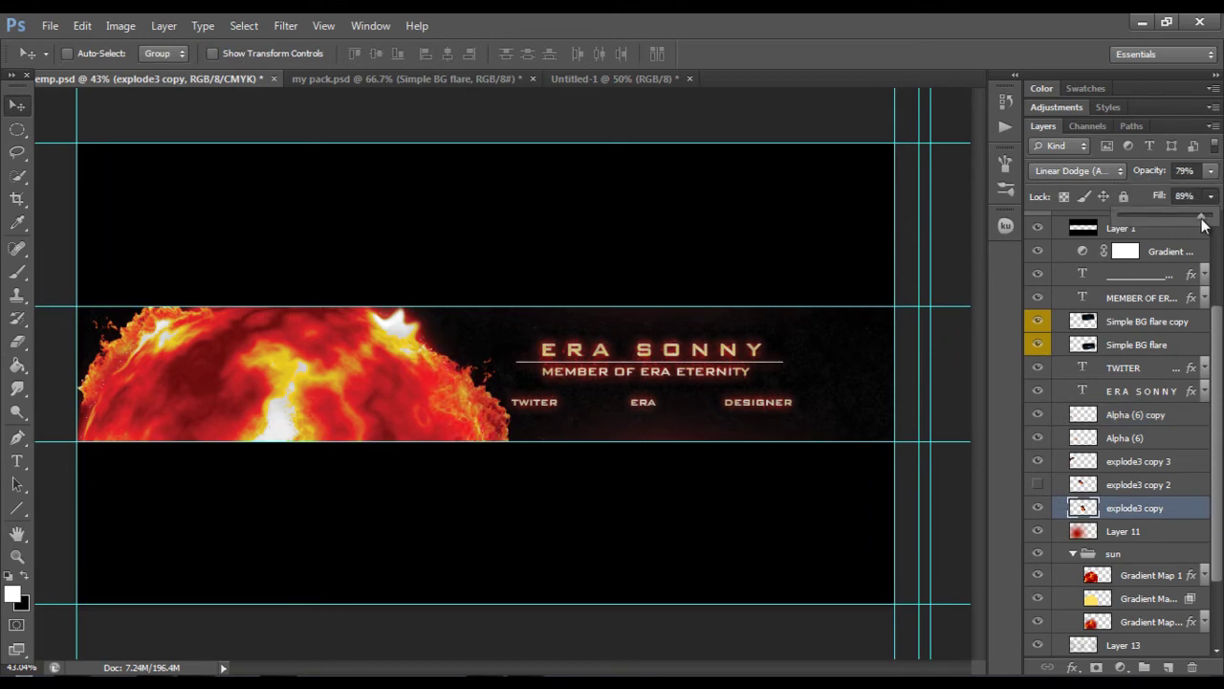
click(1136, 414)
click(1134, 508)
drag(450, 383, 383, 396)
right_click(17, 341)
Step: Duplicate the ERA RENDER layer with Glowing Edges, blended in Linear Dodge
click(1136, 415)
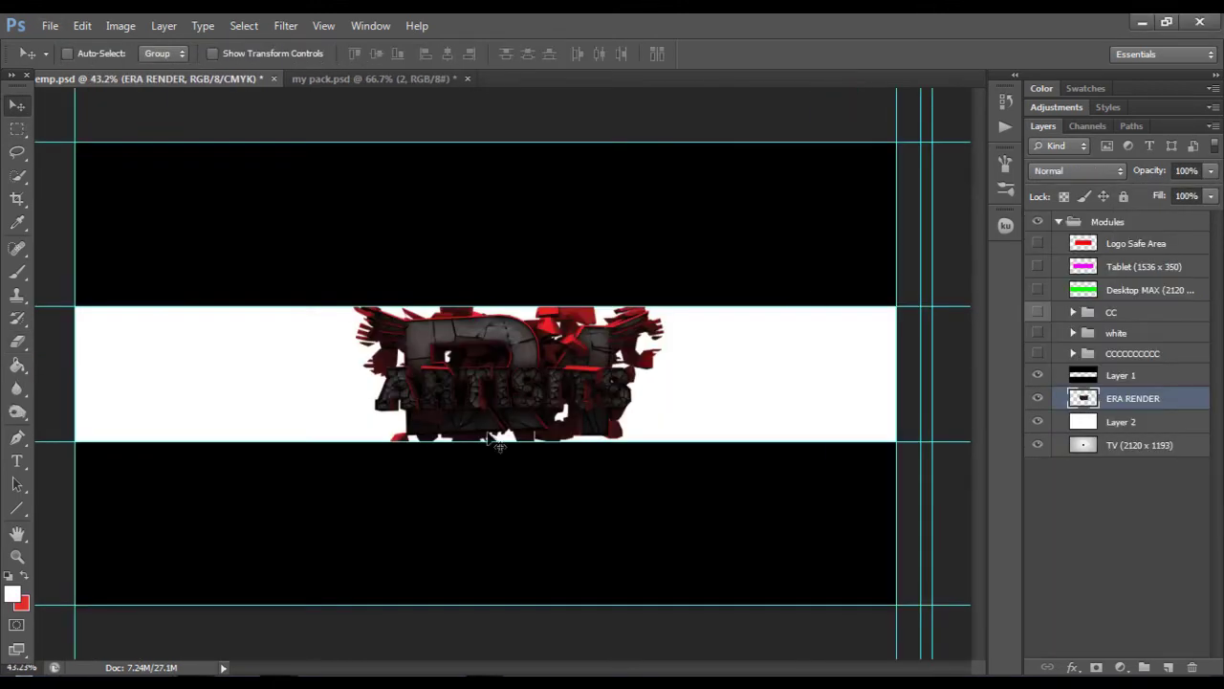
click(1038, 333)
key(ctrl+j)
click(286, 26)
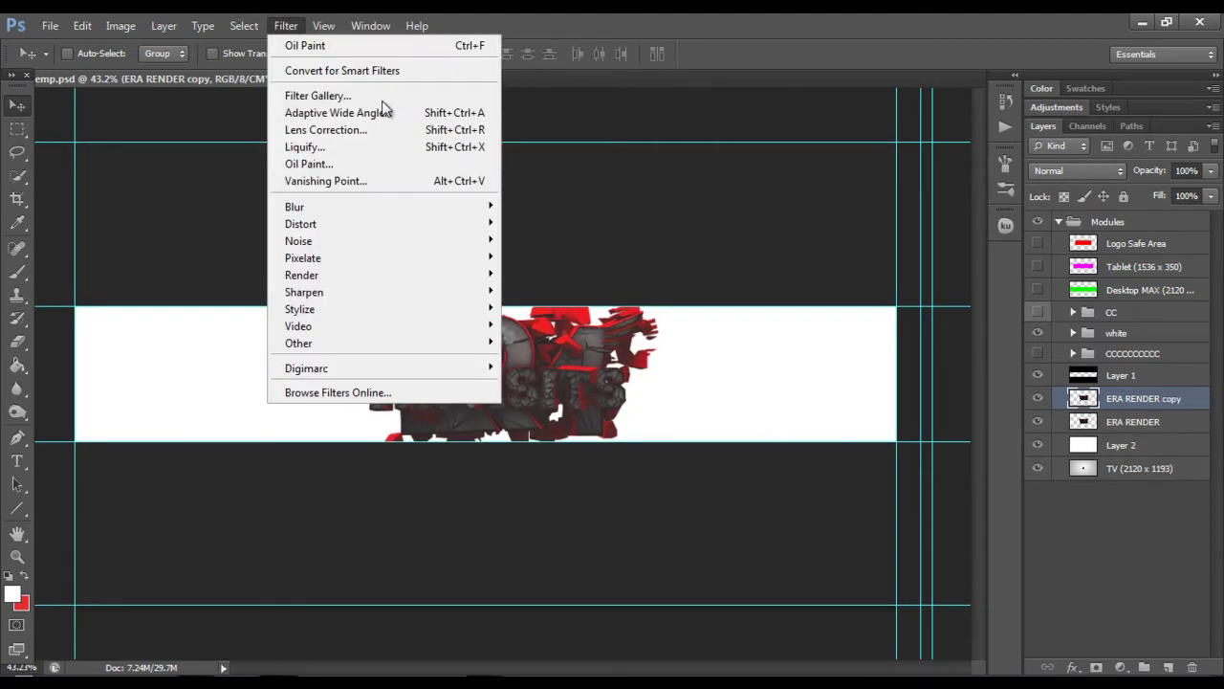
click(317, 95)
click(1065, 63)
click(1076, 170)
click(1071, 346)
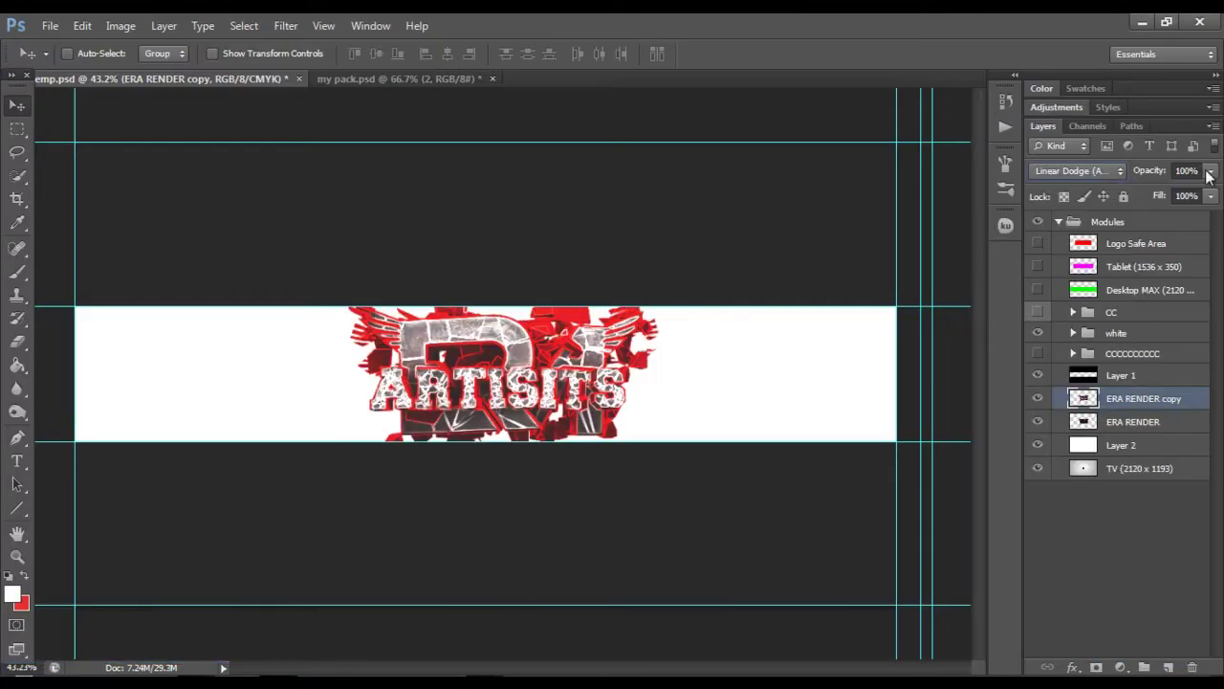
Step: Apply Oil Paint to the original ERA RENDER layer and lower the glowing copy's opacity
click(1132, 422)
click(286, 26)
click(308, 163)
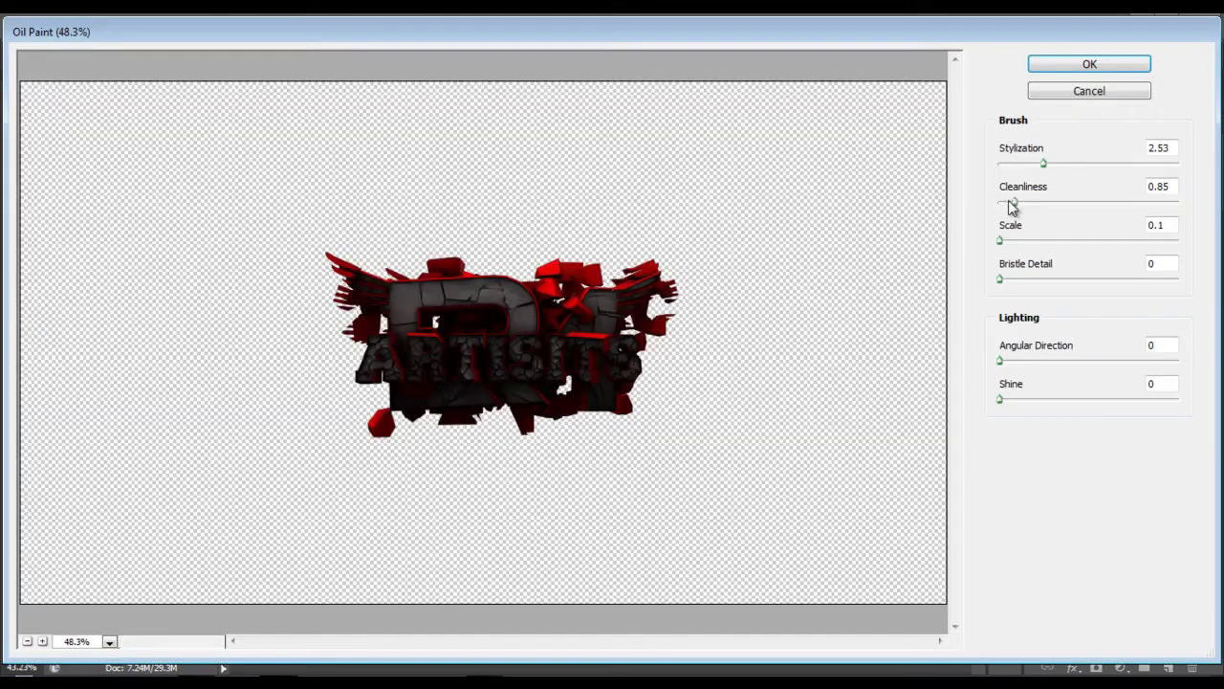
click(1057, 64)
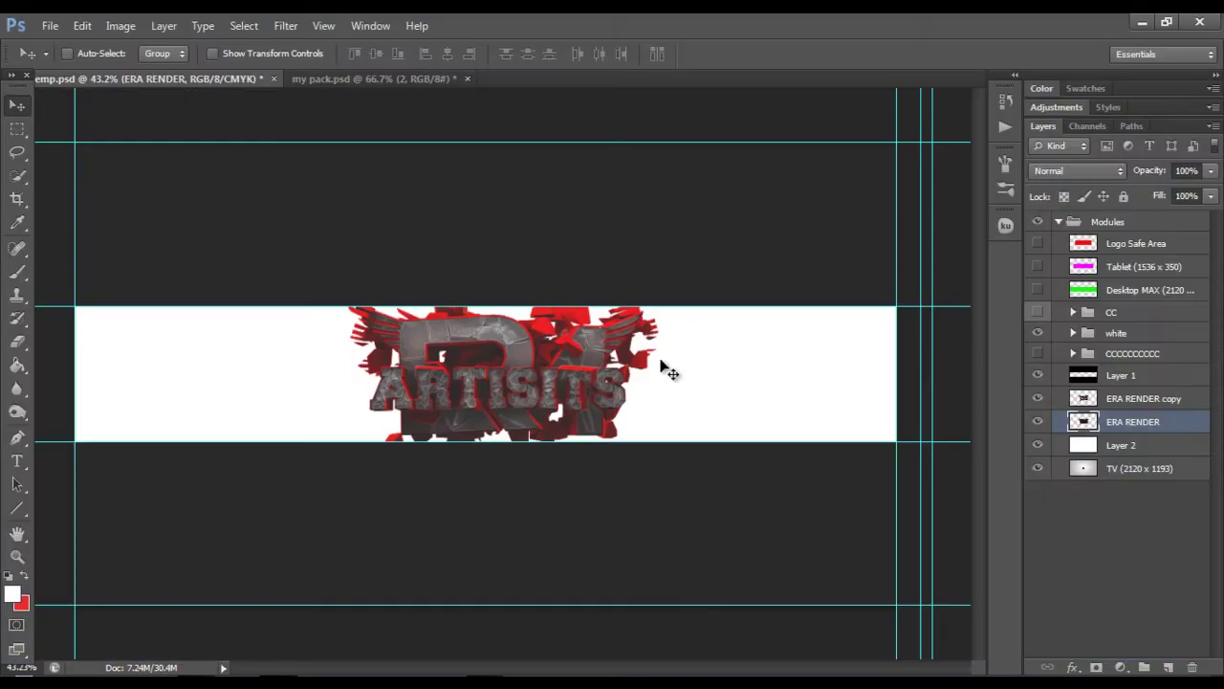
drag(1211, 171, 1135, 190)
Step: Make several enlarged, transformed copies of the ERA RENDER layer
drag(1119, 425, 1124, 449)
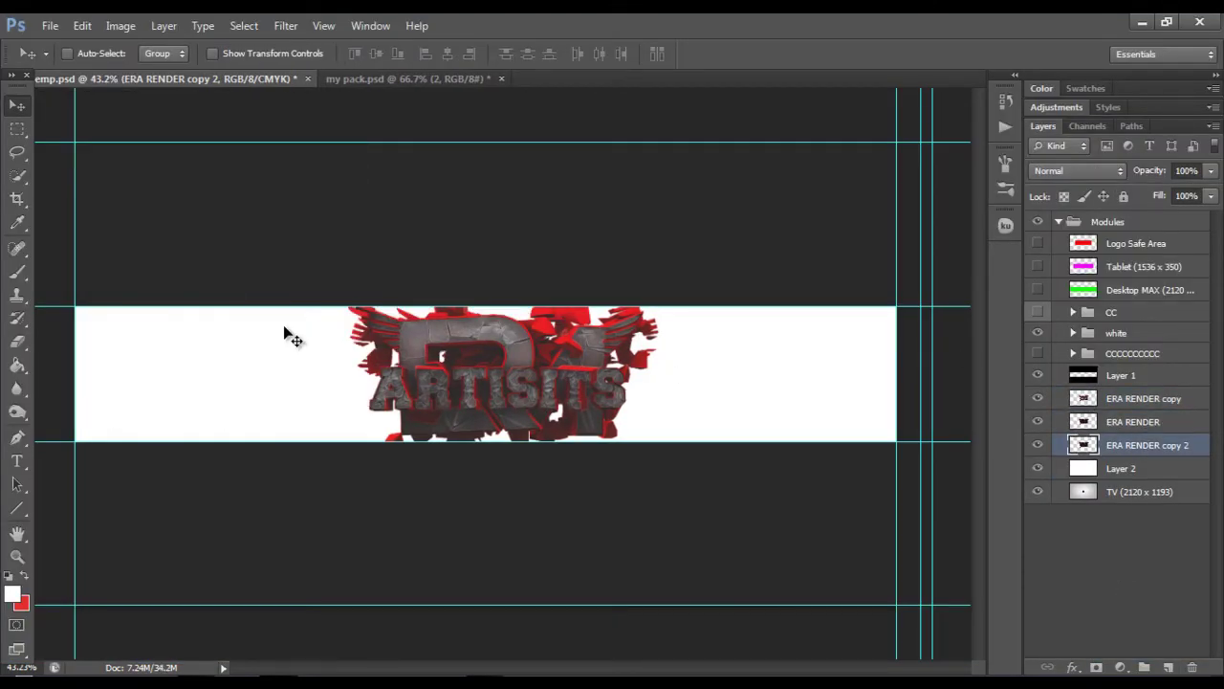
key(ctrl+t)
drag(615, 457, 677, 472)
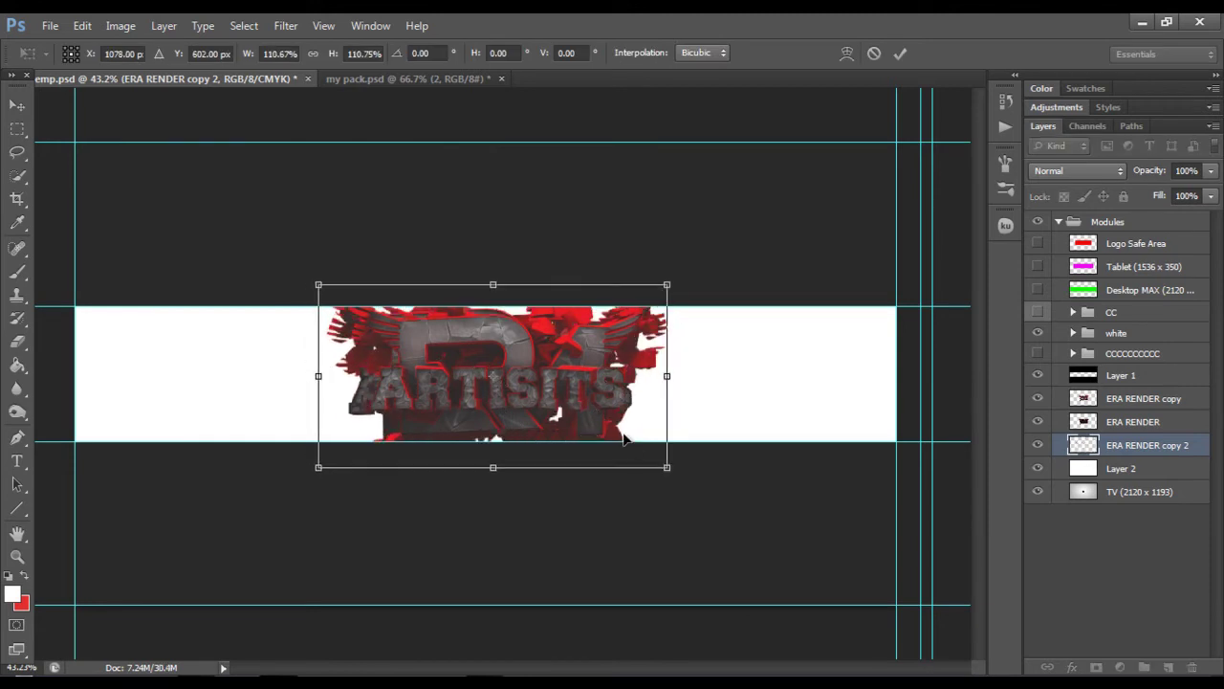
key(Return)
key(ctrl+j)
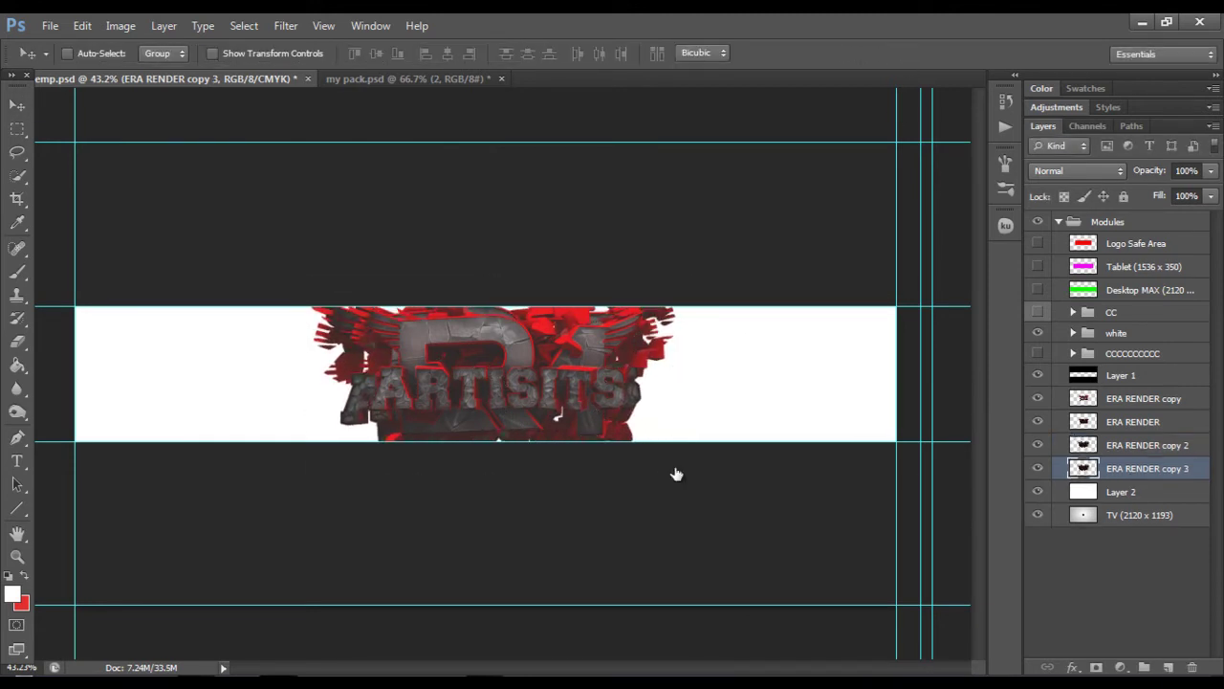
key(ctrl+t)
mouse_move(675, 473)
mouse_down()
mouse_move(712, 500)
mouse_move(660, 535)
mouse_up()
key(Escape)
key(ctrl+j)
key(ctrl+t)
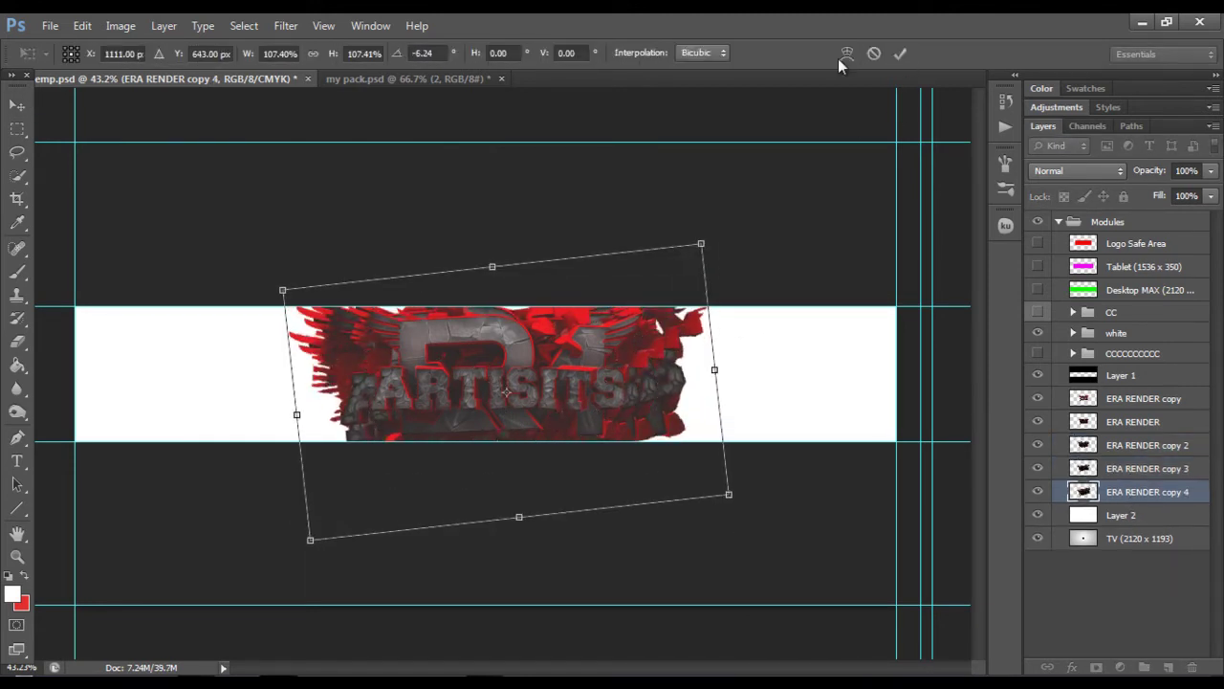
click(901, 52)
Step: Paint grunge brush texture across the banner on a new layer above Layer 2
click(1169, 388)
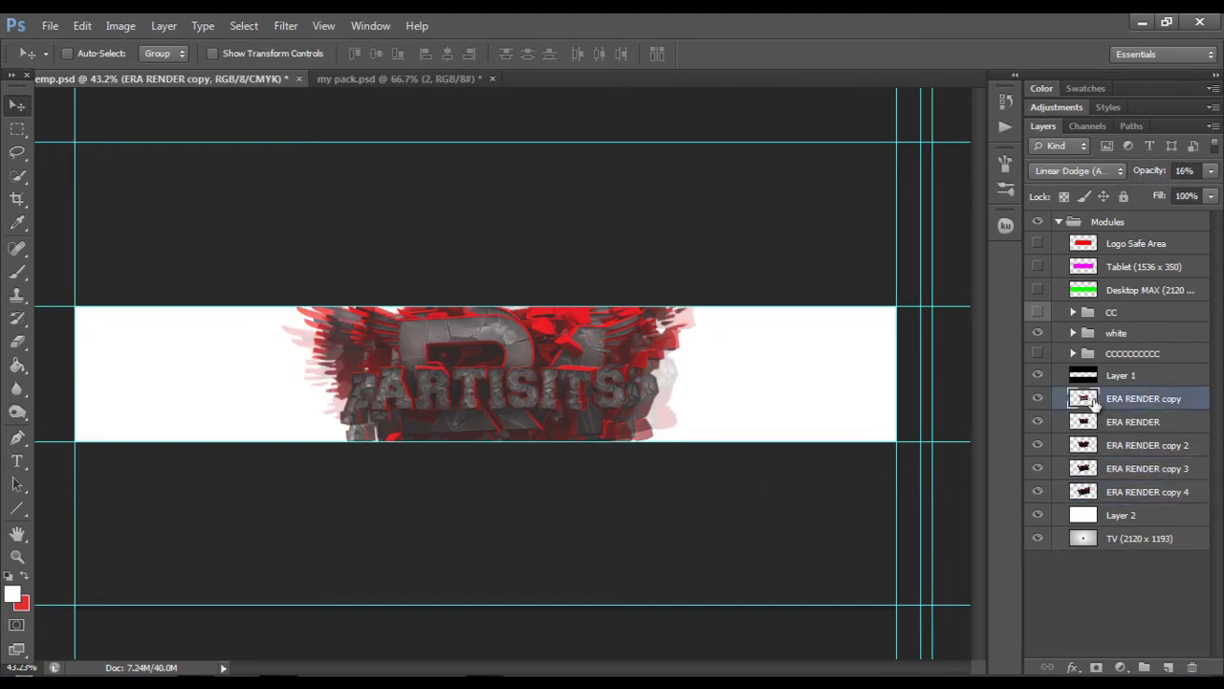
click(1121, 514)
click(1167, 666)
click(17, 271)
click(90, 54)
double_click(168, 220)
key(d)
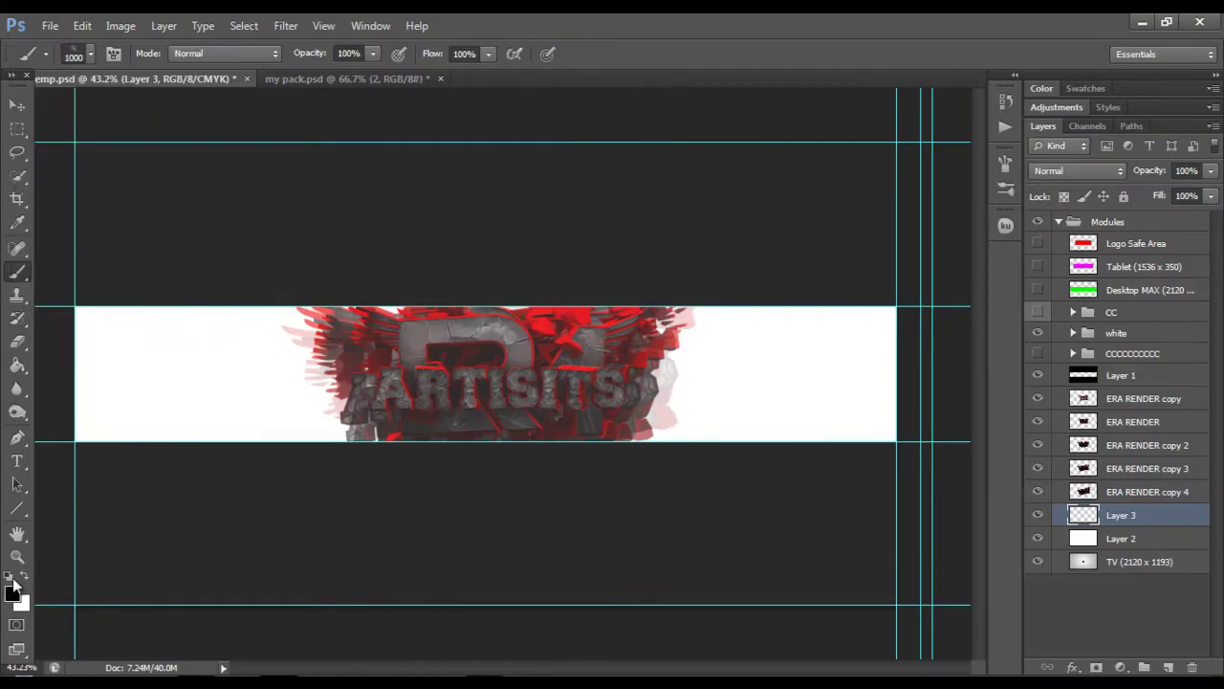
click(861, 398)
click(249, 373)
drag(1211, 170, 1190, 198)
Step: Stamp larger grunge texture on a second new layer
click(1168, 667)
click(90, 53)
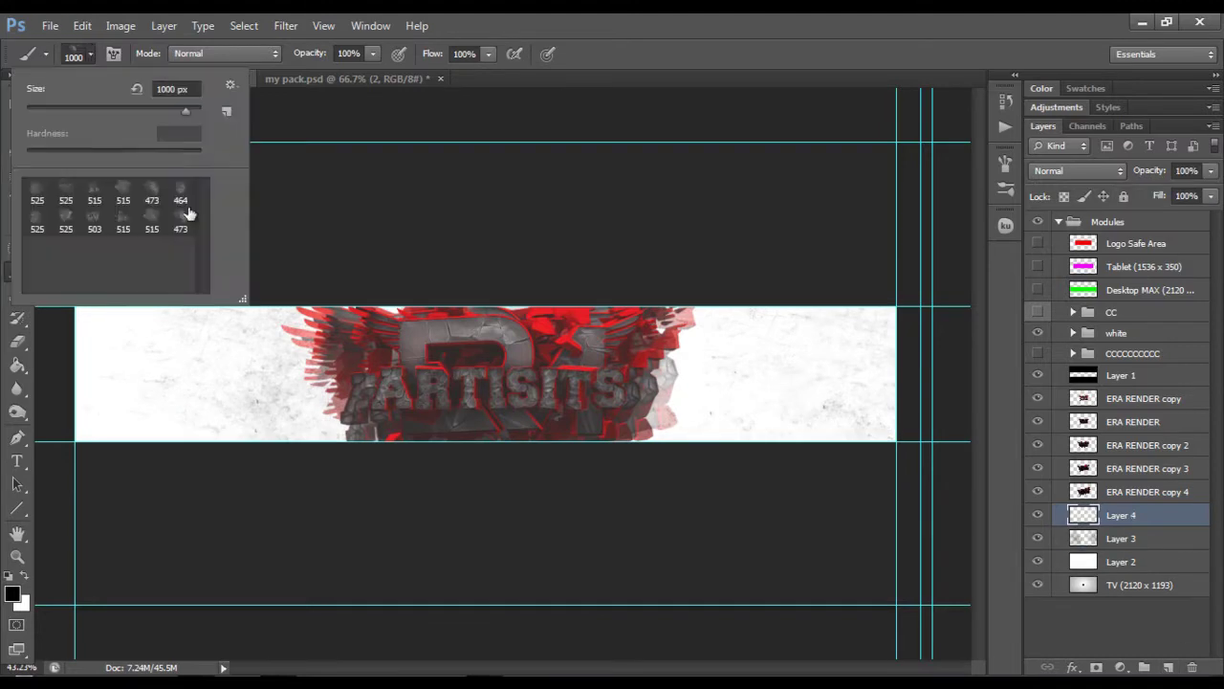
double_click(168, 220)
click(765, 435)
click(1143, 398)
Step: Stamp white particle texture on a third layer, then return to my pack.psd
click(1168, 667)
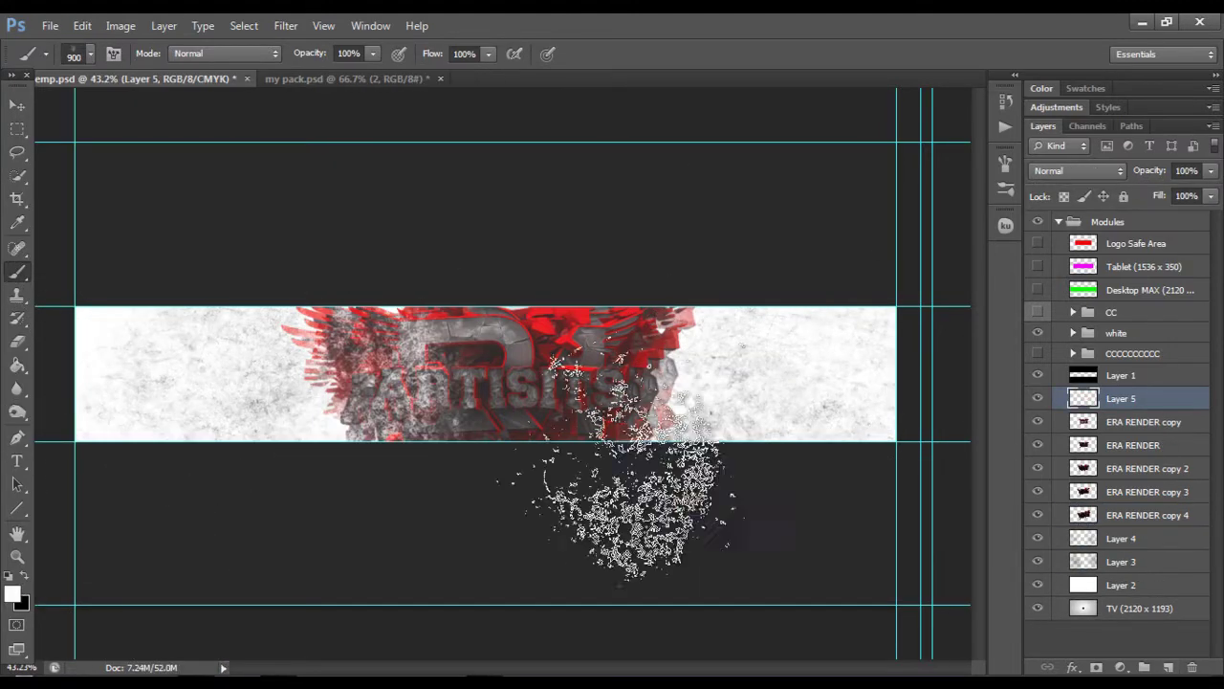
key(e)
click(90, 54)
click(451, 362)
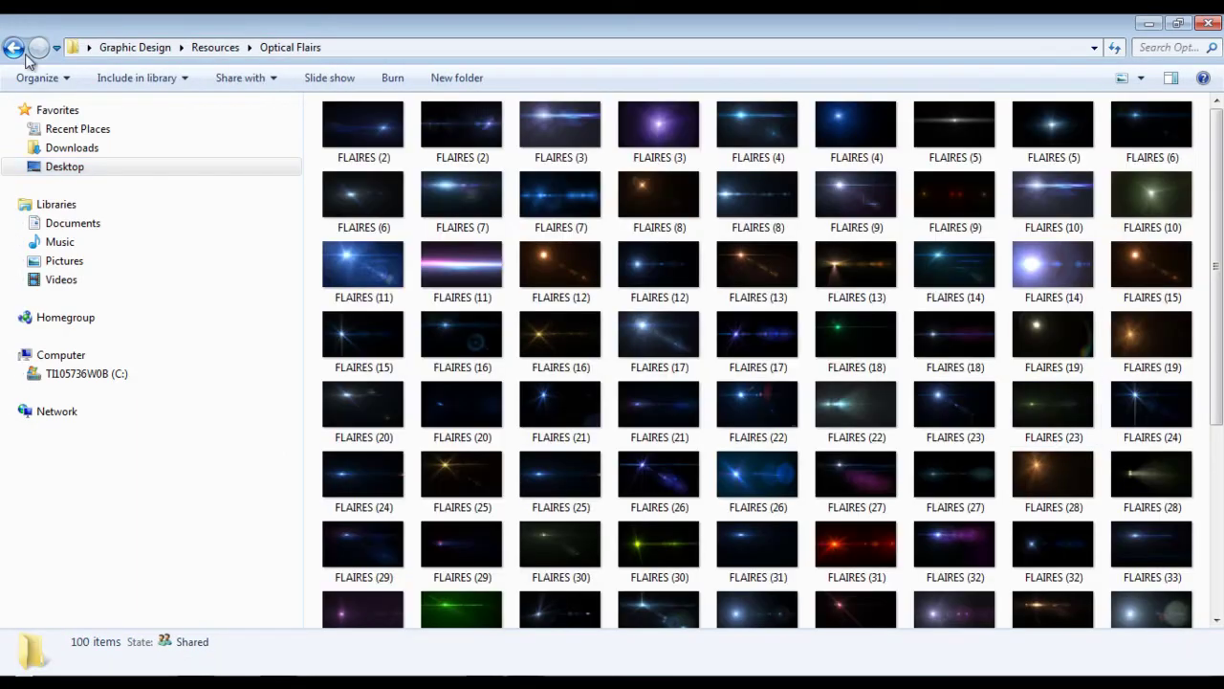
click(667, 295)
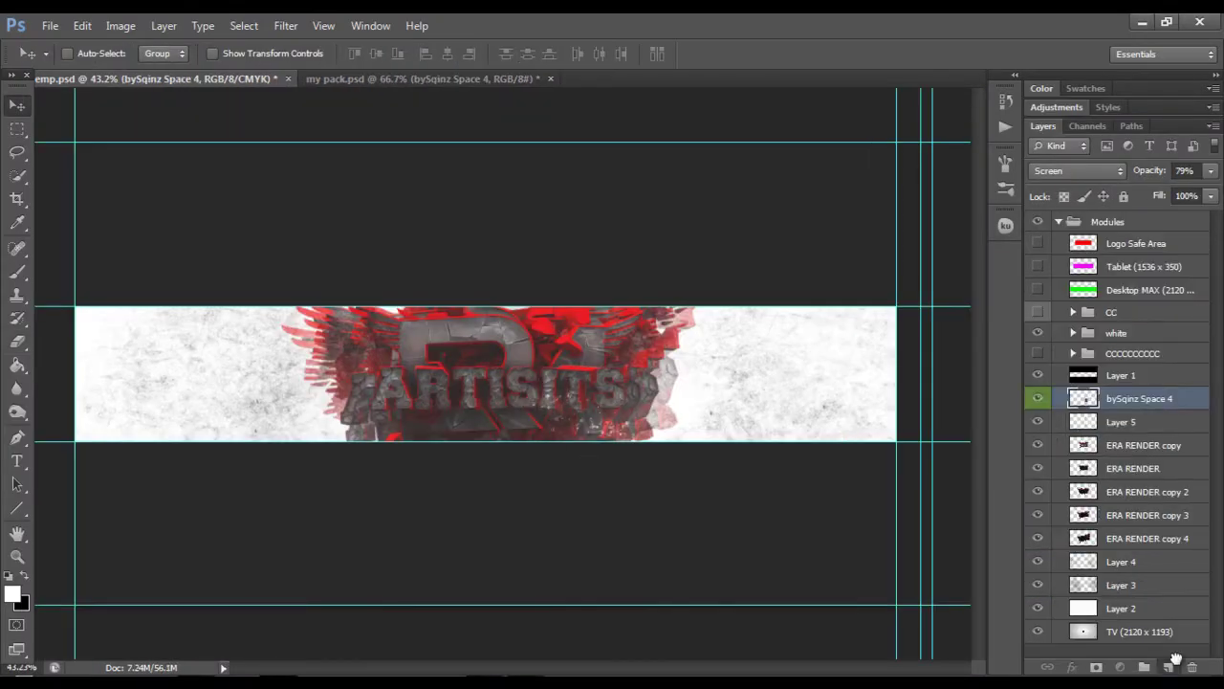
Step: Bring the bySqinz Space 4 layer into the banner and scale it
drag(1176, 660, 1169, 667)
key(ctrl+t)
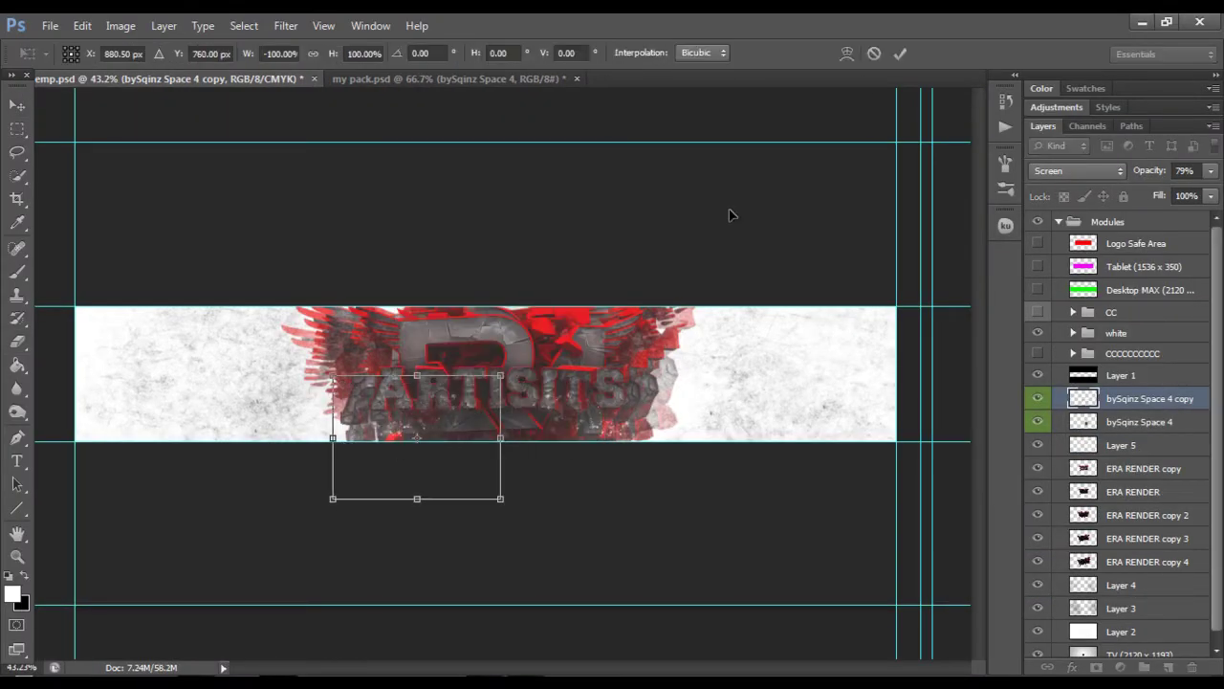
key(Return)
Step: Add the city layer and set its blend mode to Subtract
key(ctrl+Tab)
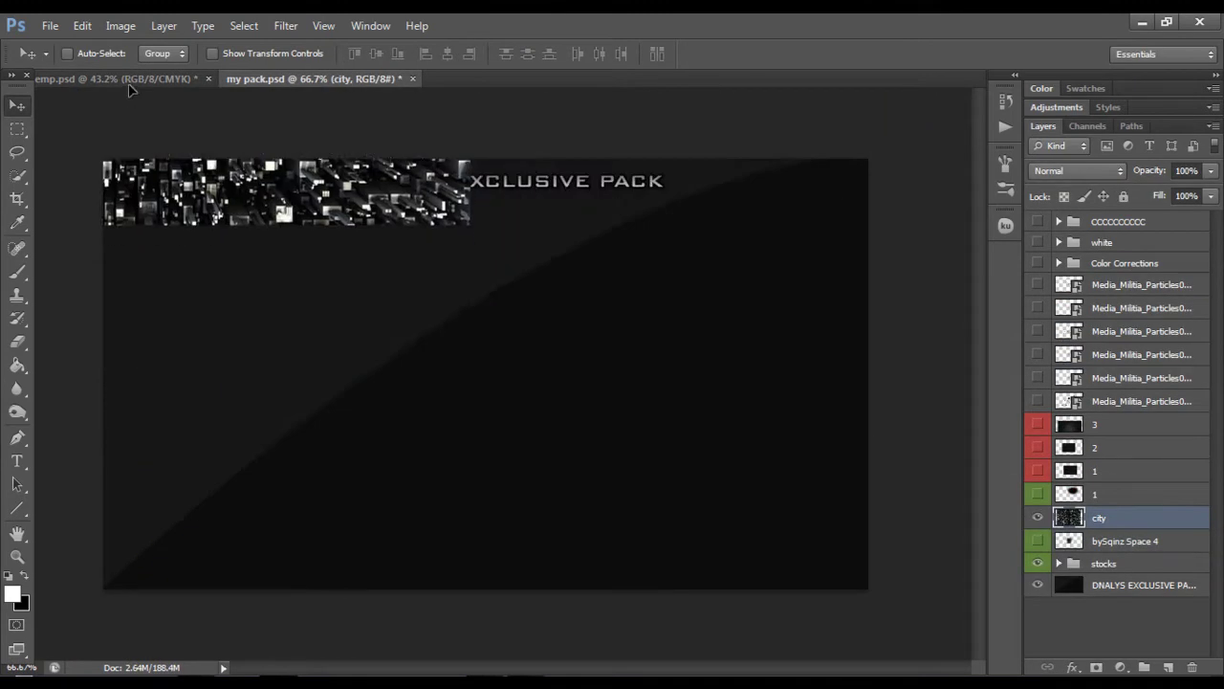
click(131, 80)
click(1078, 170)
click(1025, 374)
click(1093, 170)
click(1064, 541)
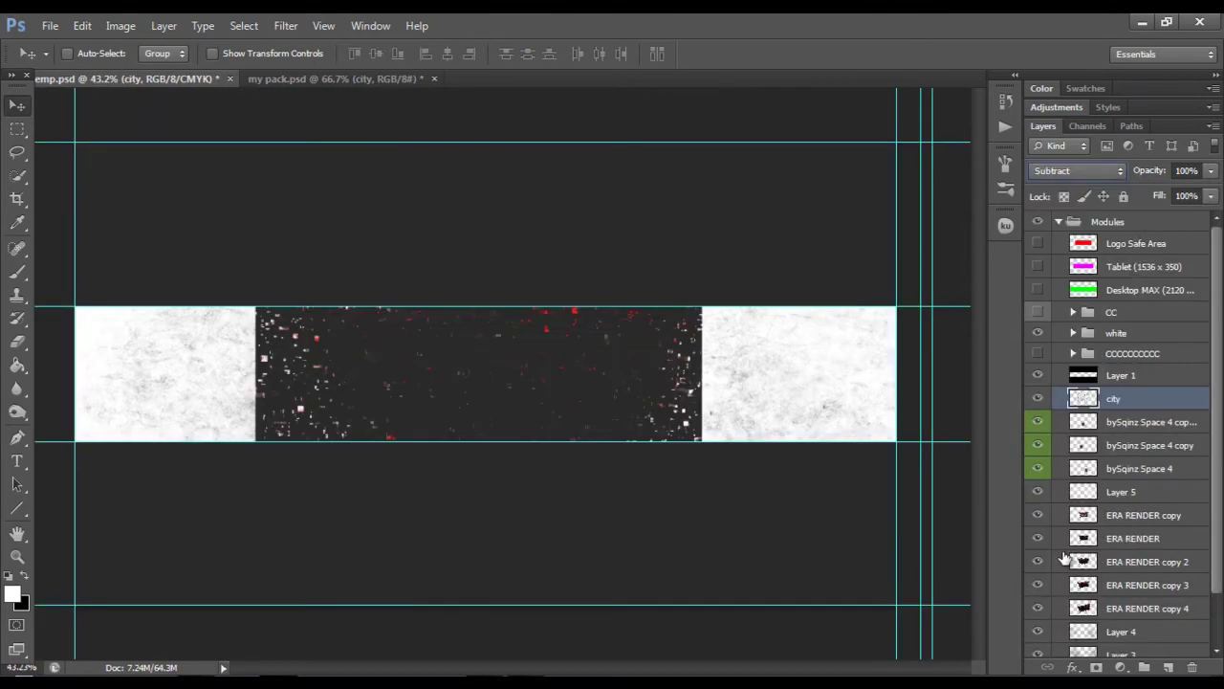
key(e)
Step: Bring in the Media_Militia particles, shift them right and merge both particle layers
click(299, 77)
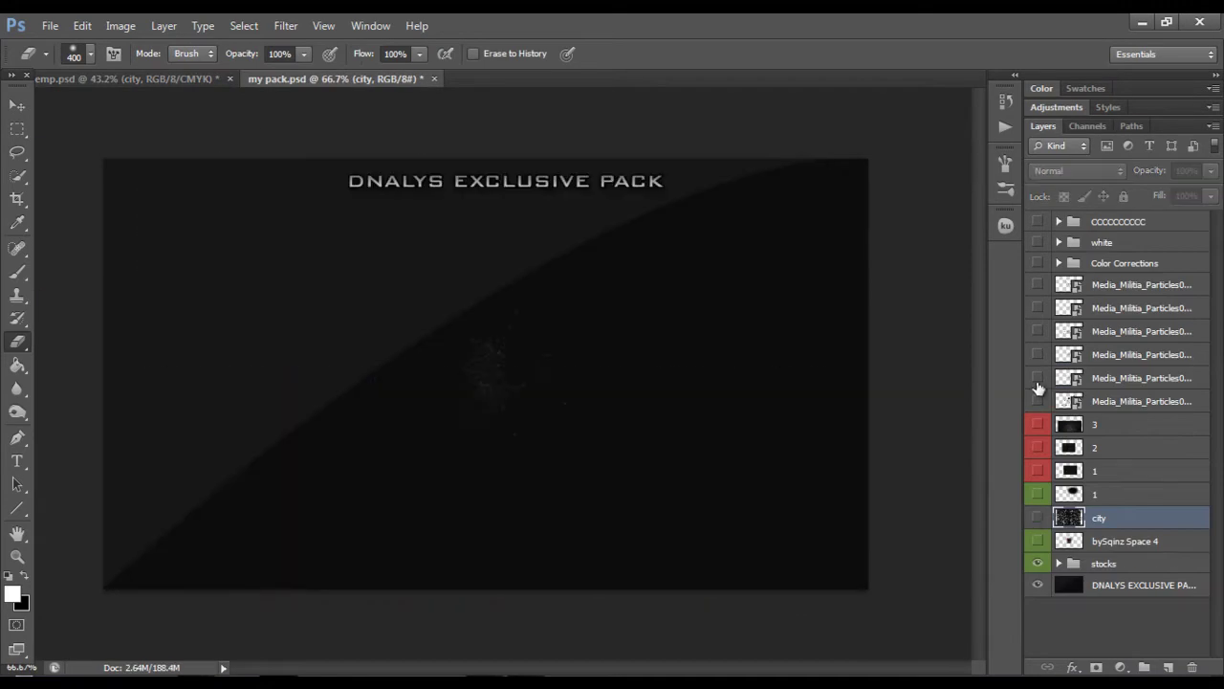
click(1138, 287)
key(v)
drag(478, 383, 430, 383)
drag(1147, 322, 1148, 586)
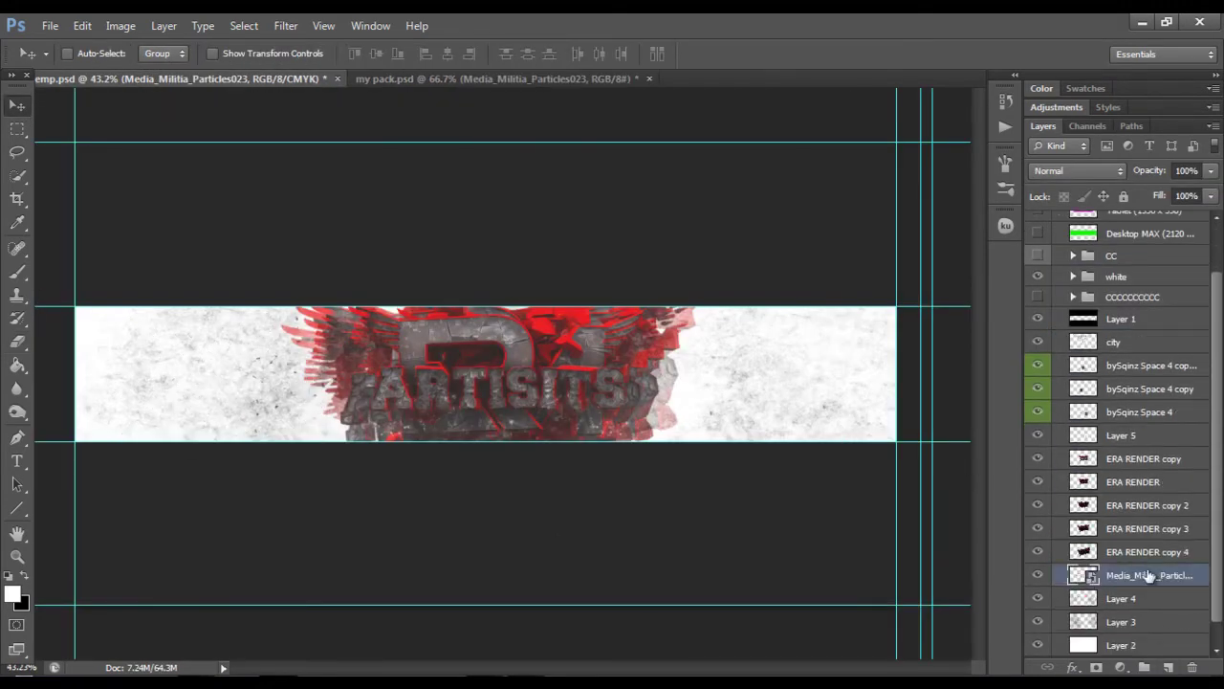
key(ctrl+t)
drag(370, 407, 606, 406)
key(Return)
right_click(1138, 575)
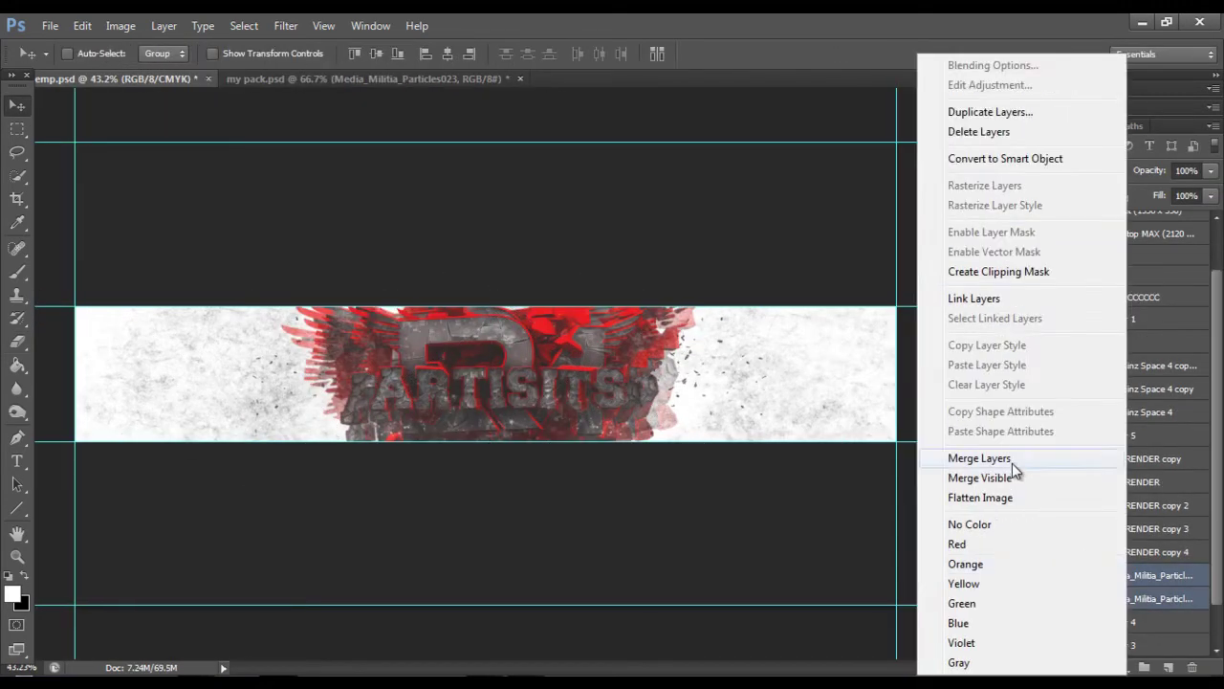
click(1012, 454)
Step: Drag the Simple BG flare from the stocks group into the banner
key(ctrl+Tab)
click(1058, 564)
drag(1138, 601, 574, 441)
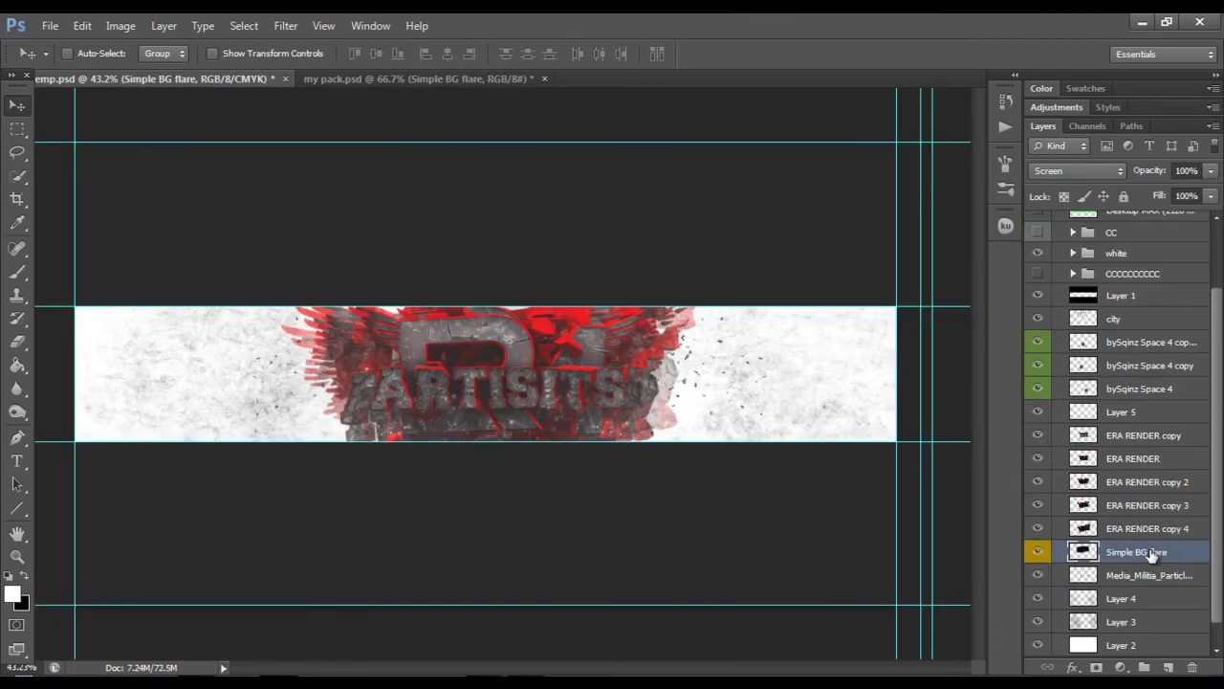
Step: Shrink the Simple BG flare over the logo and warp it to fit
key(ctrl+t)
mouse_move(710, 452)
mouse_down()
mouse_move(437, 290)
mouse_move(478, 325)
mouse_up()
key(Return)
key(ctrl+t)
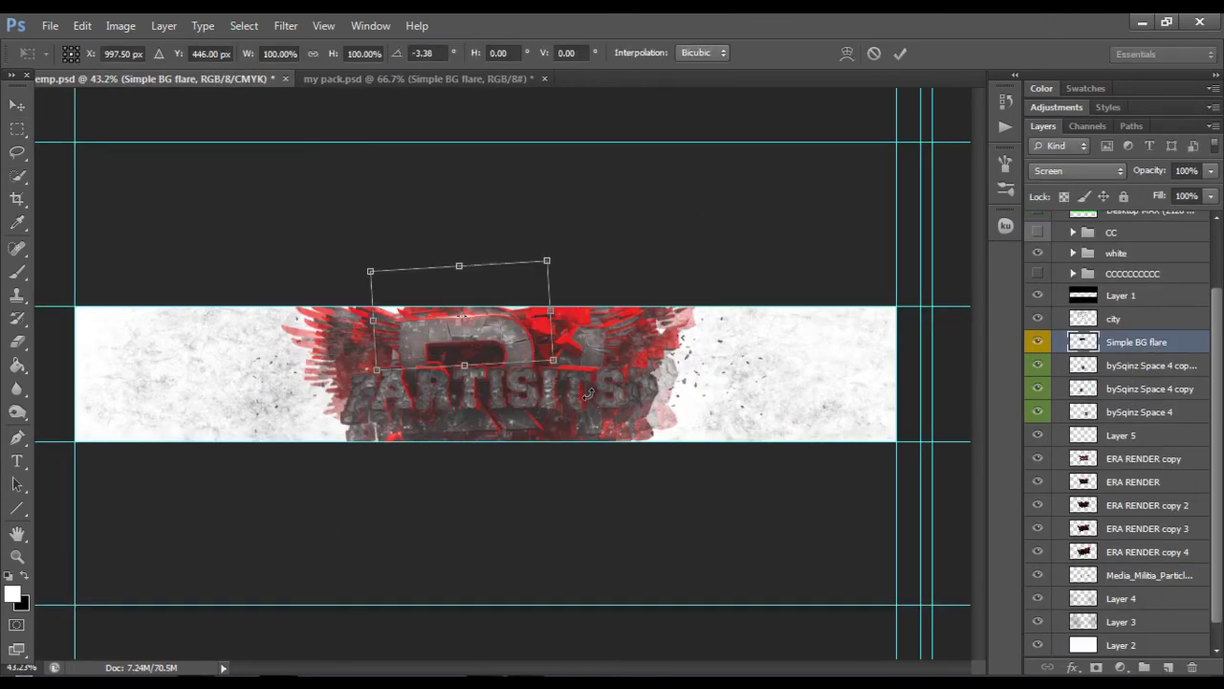
key(Return)
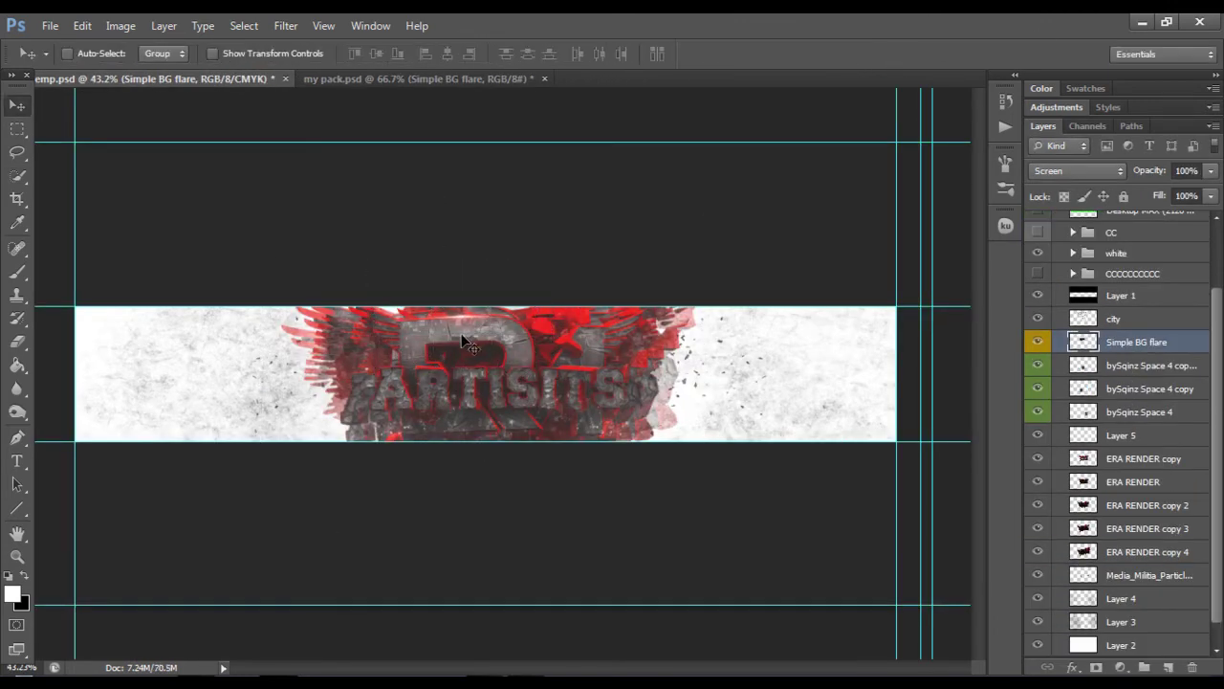
Step: Duplicate the flare layer several times and set the copies to Linear Dodge (Add)
key(ctrl+j)
key(ctrl+t)
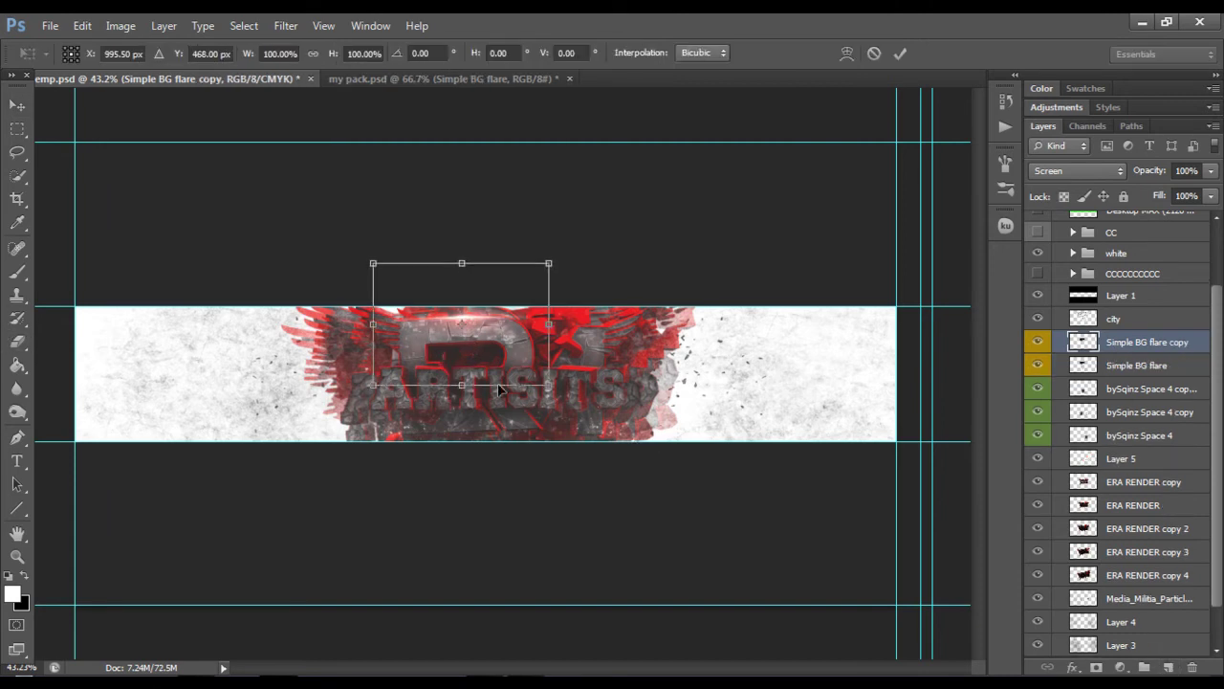
key(Return)
key(ctrl+j)
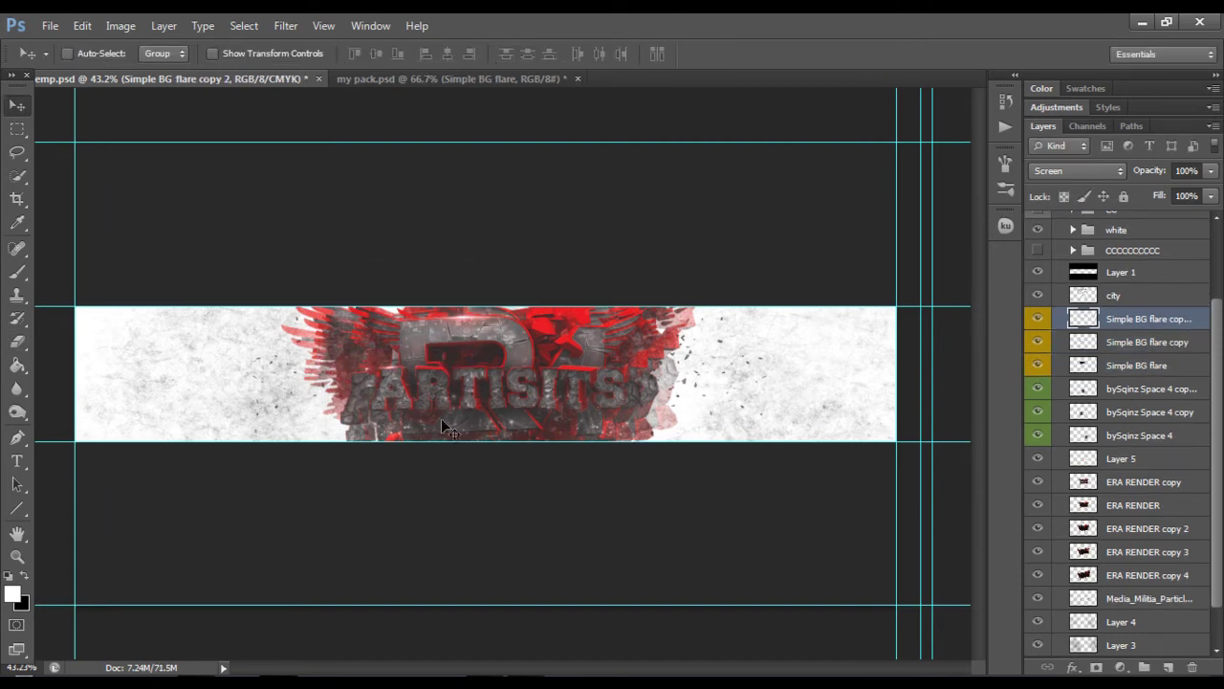
key(ctrl+j)
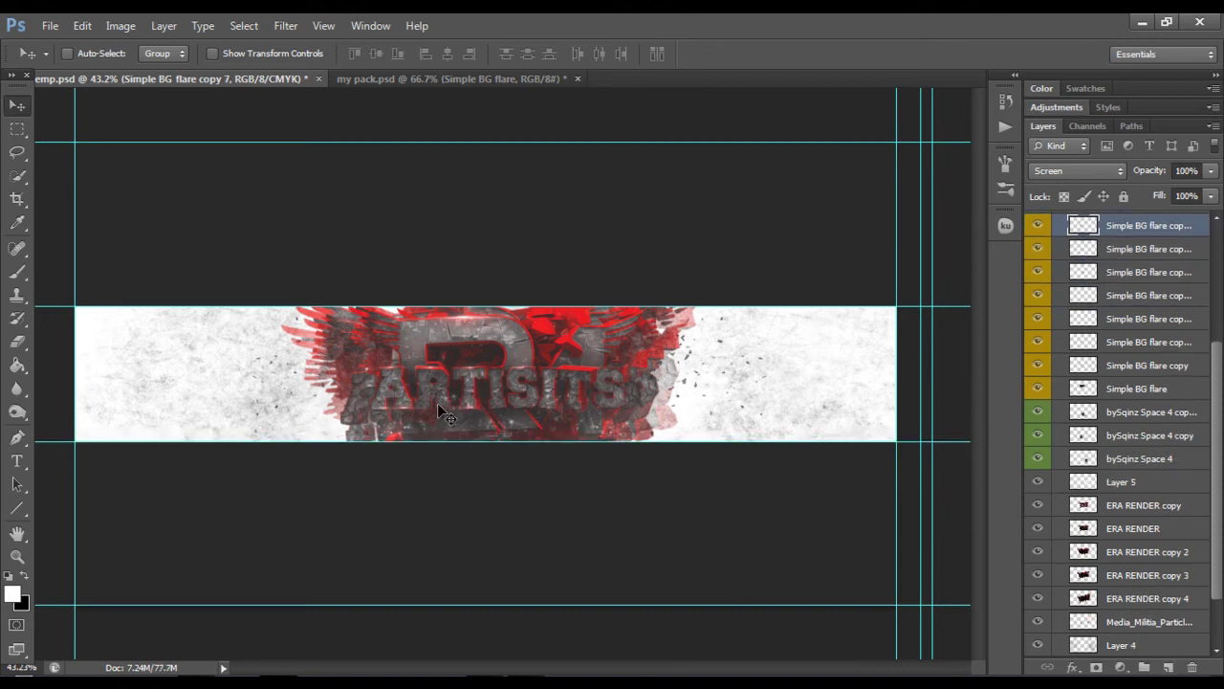
key(ctrl+t)
key(Return)
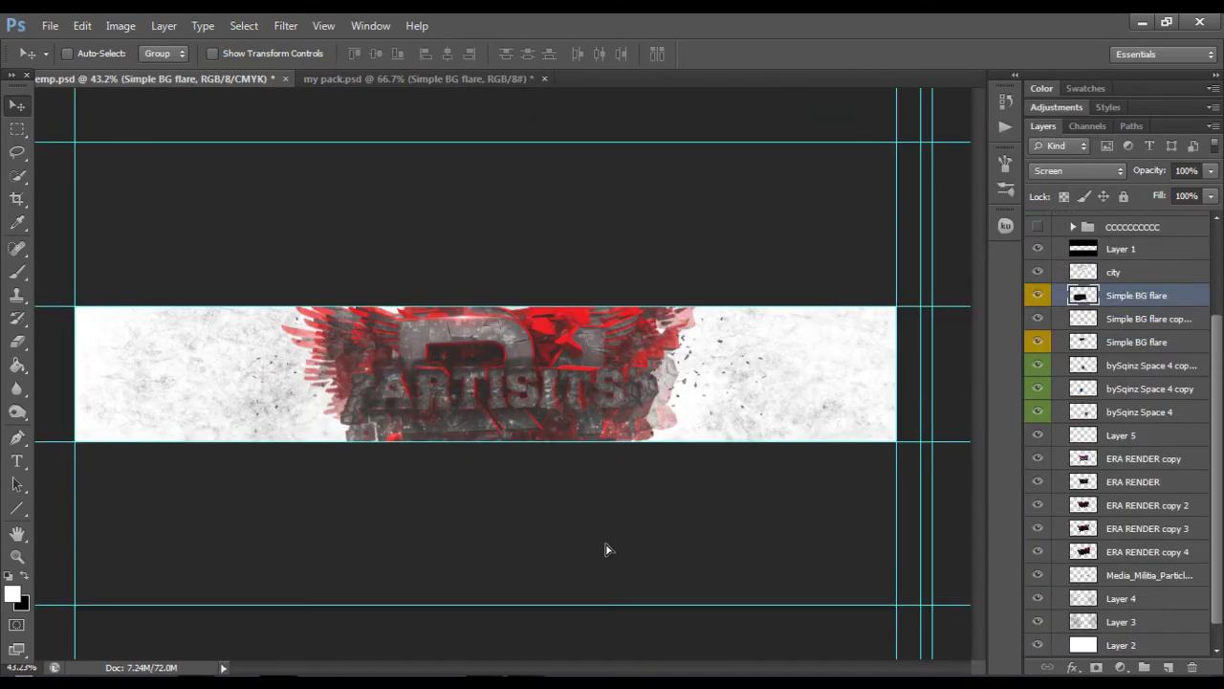
key(ctrl+j)
key(ctrl+j)
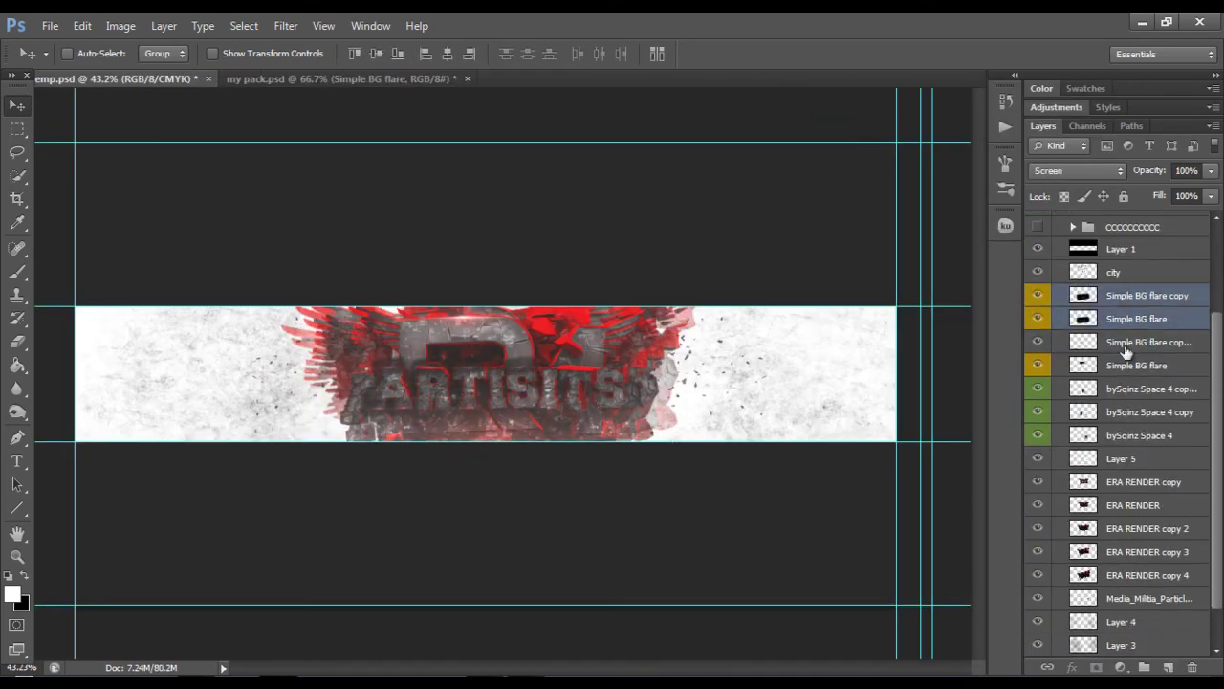
click(1078, 170)
click(1052, 358)
text(3)
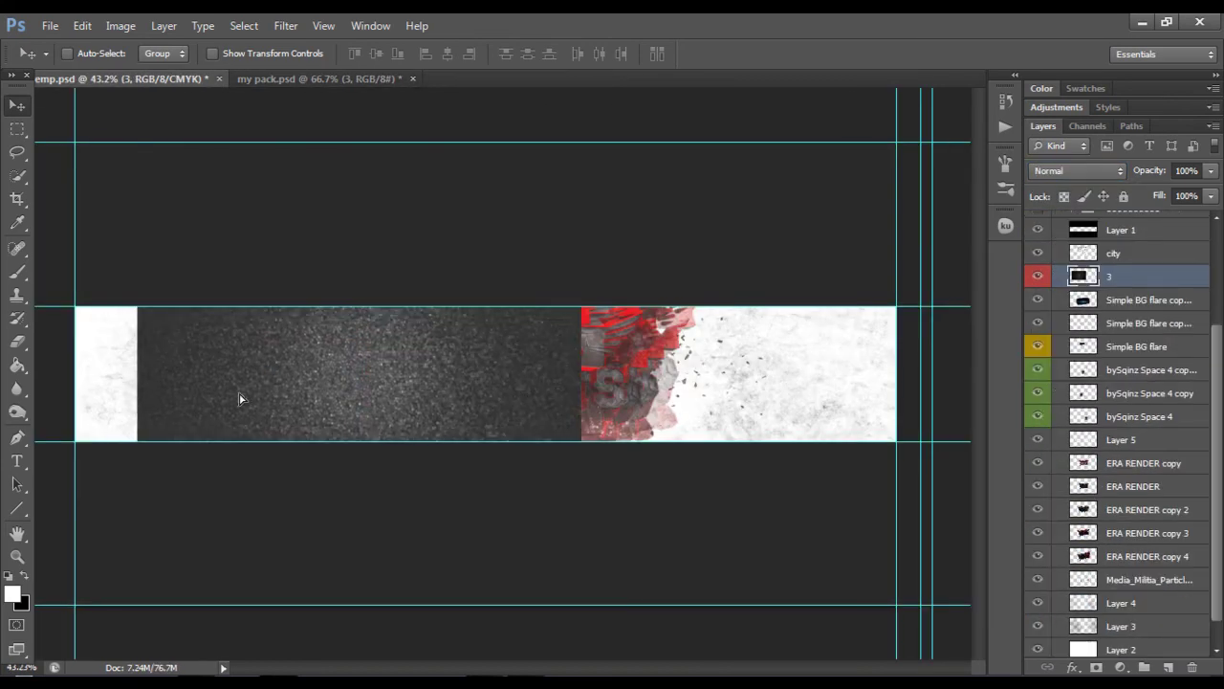
Step: Bring the layer 3 and Grudge textures from the my pack resources file into the banner
key(v)
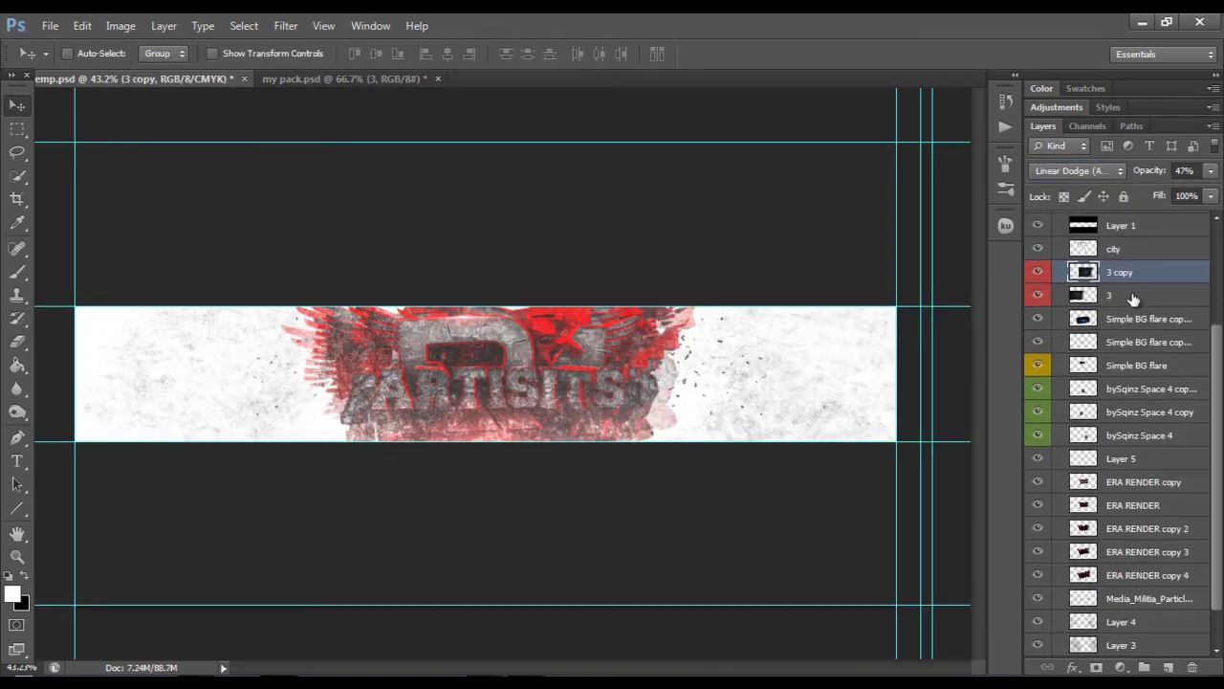
click(306, 78)
click(1121, 650)
drag(480, 310, 370, 390)
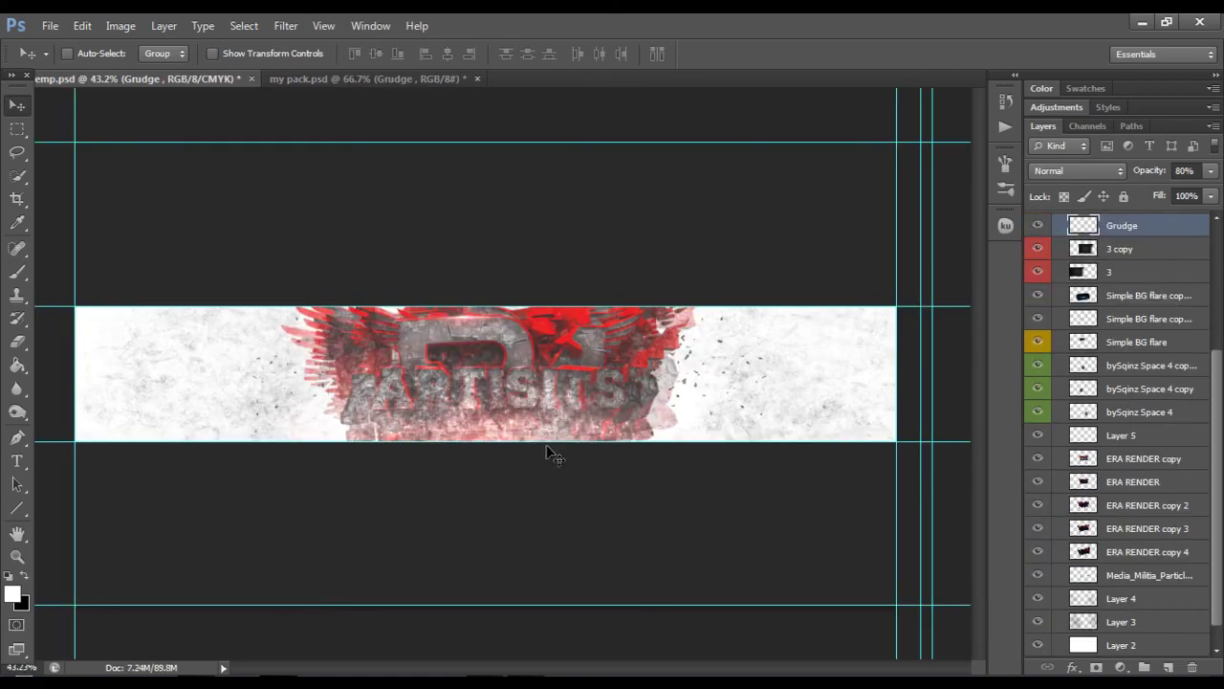
right_click(17, 341)
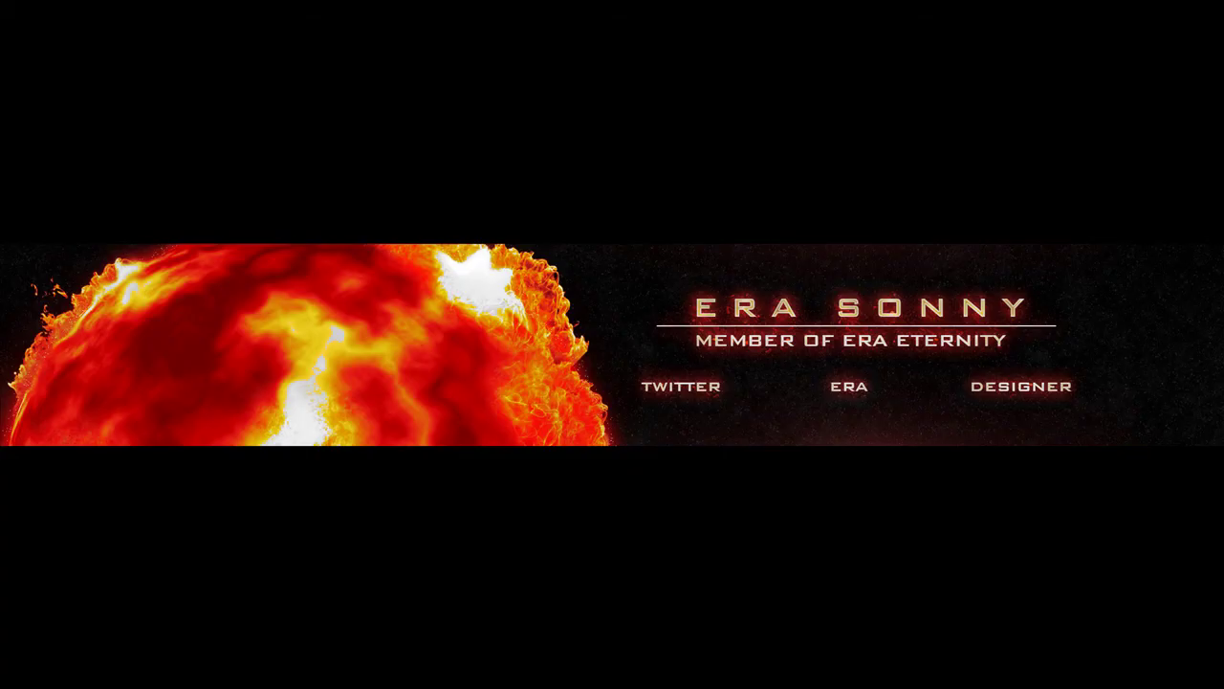